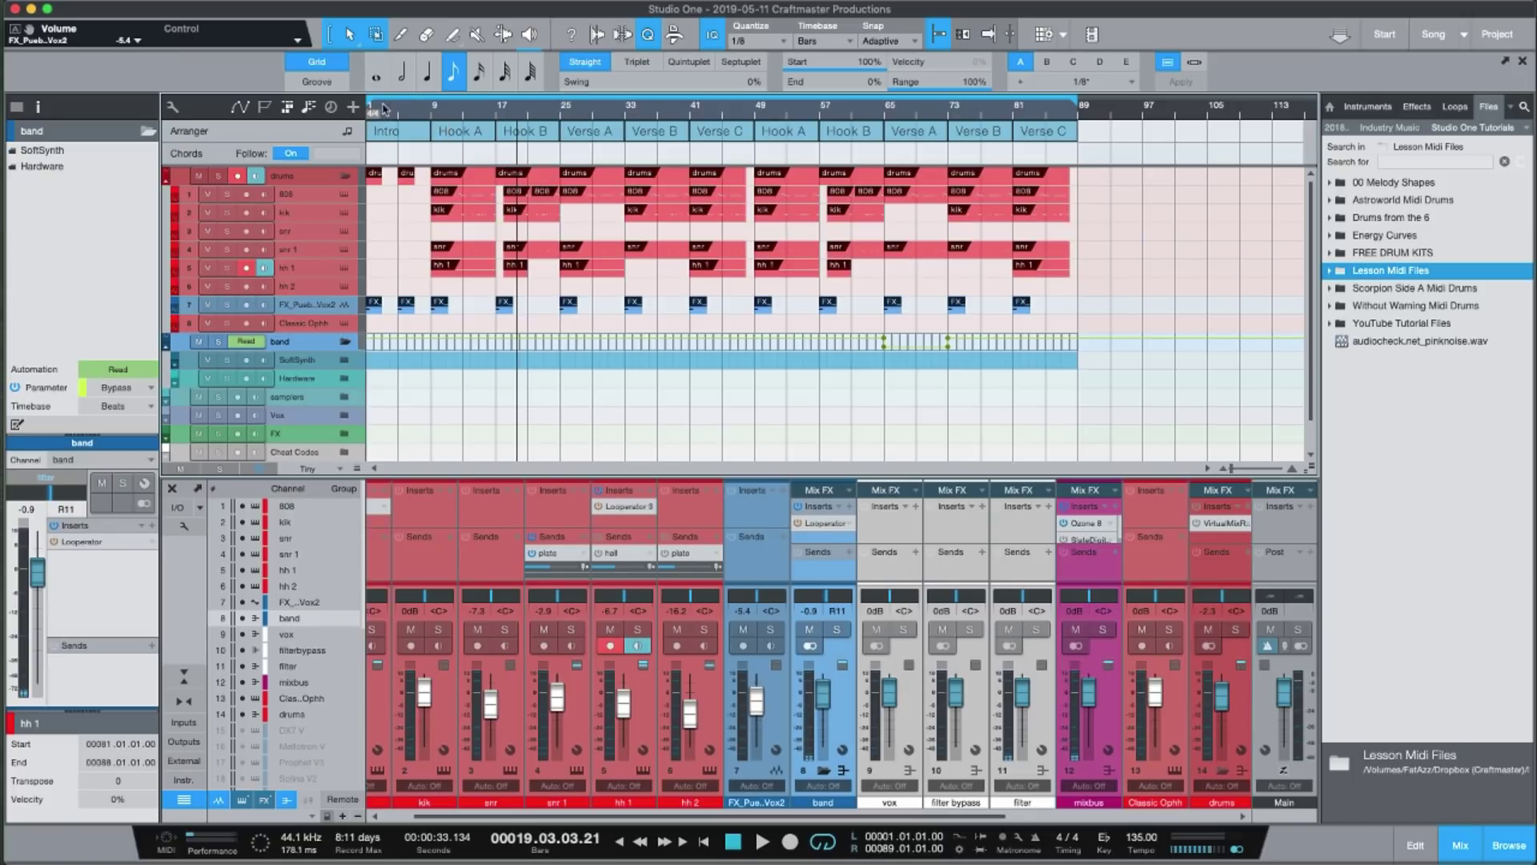
- Set the loop range to bars 9–17, zoom in on the timeline, and enlarge the mixer
drag(370, 103, 433, 103)
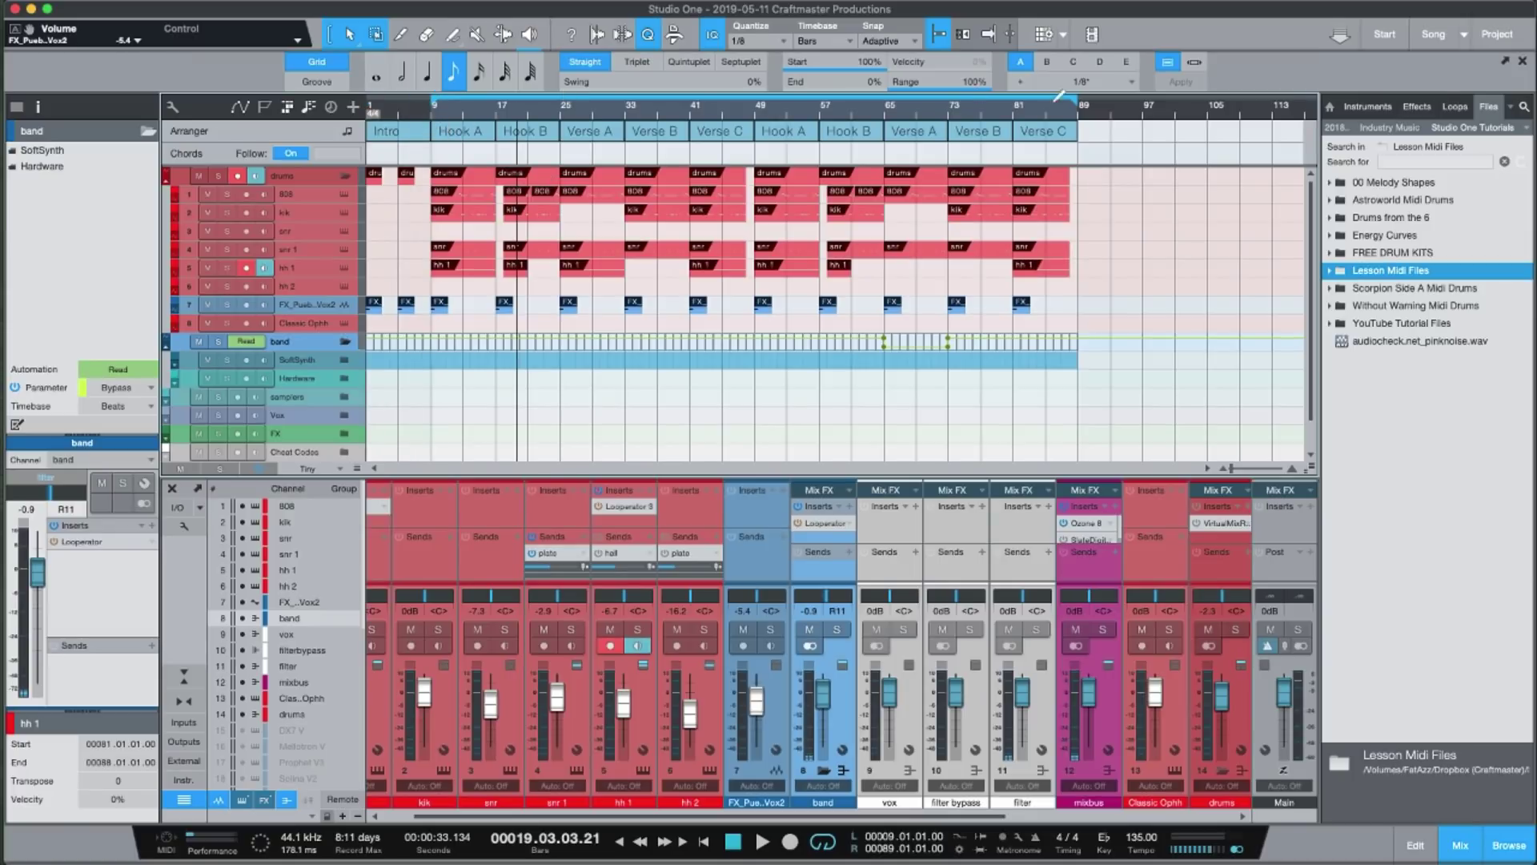
drag(1077, 101, 494, 101)
key(e)
key(e)
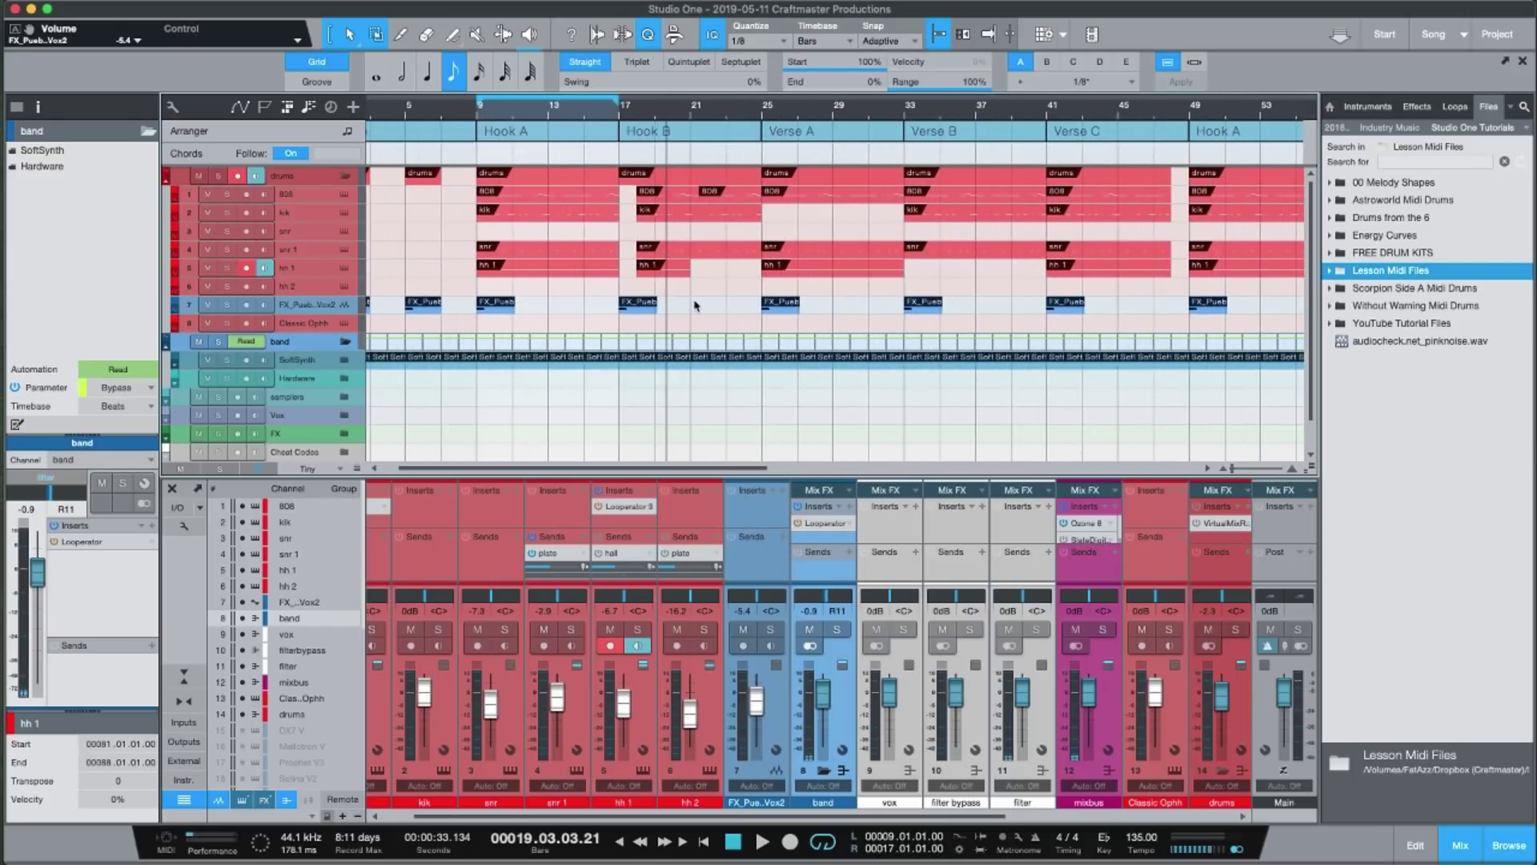
drag(839, 478, 848, 445)
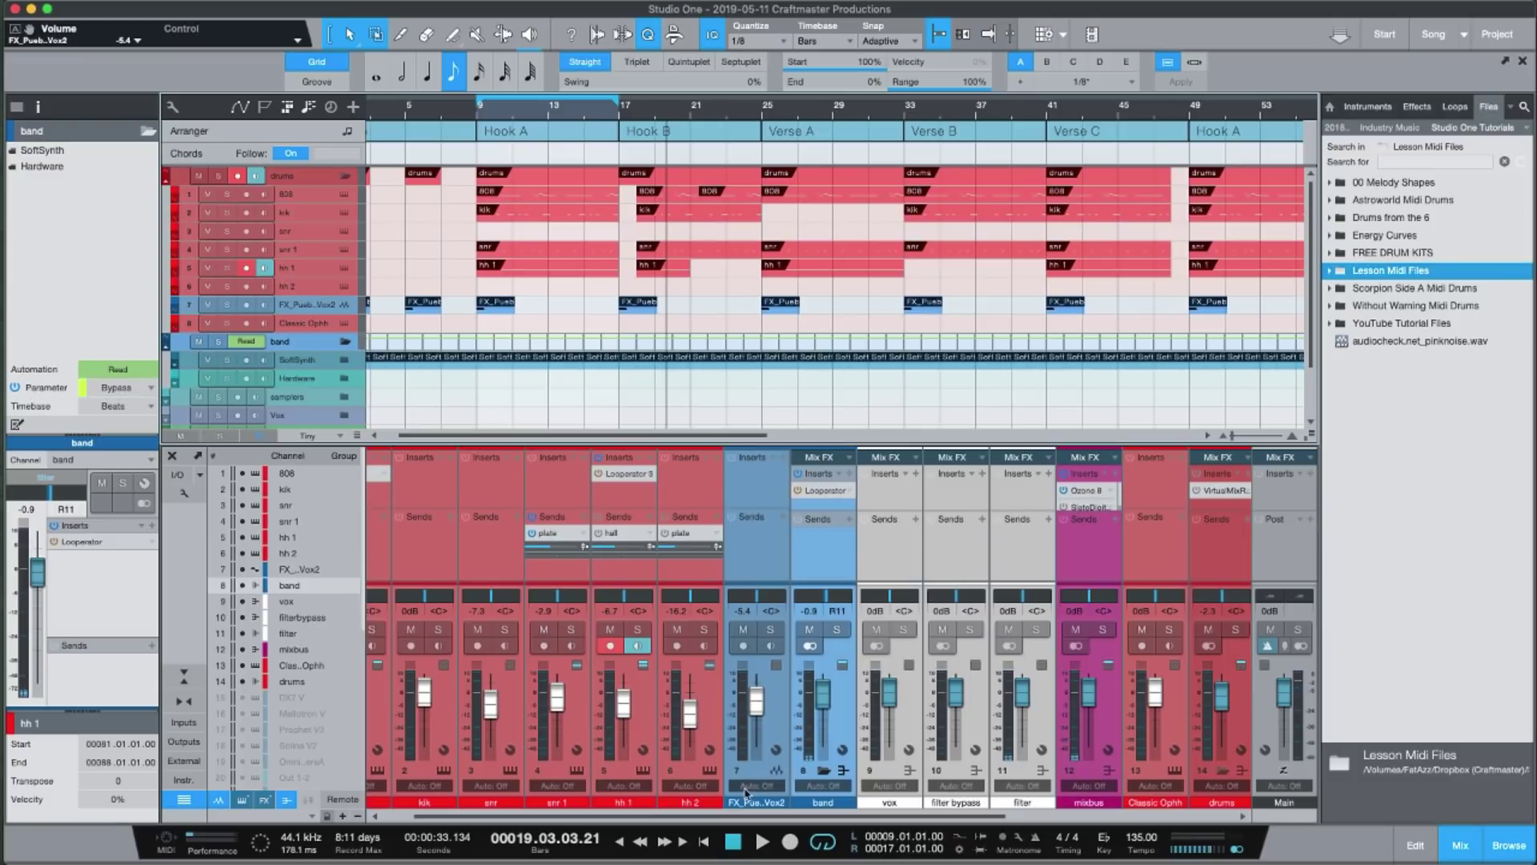
- Open the drums channel's insert list and search the plug-ins for 'loop'
drag(737, 818, 548, 812)
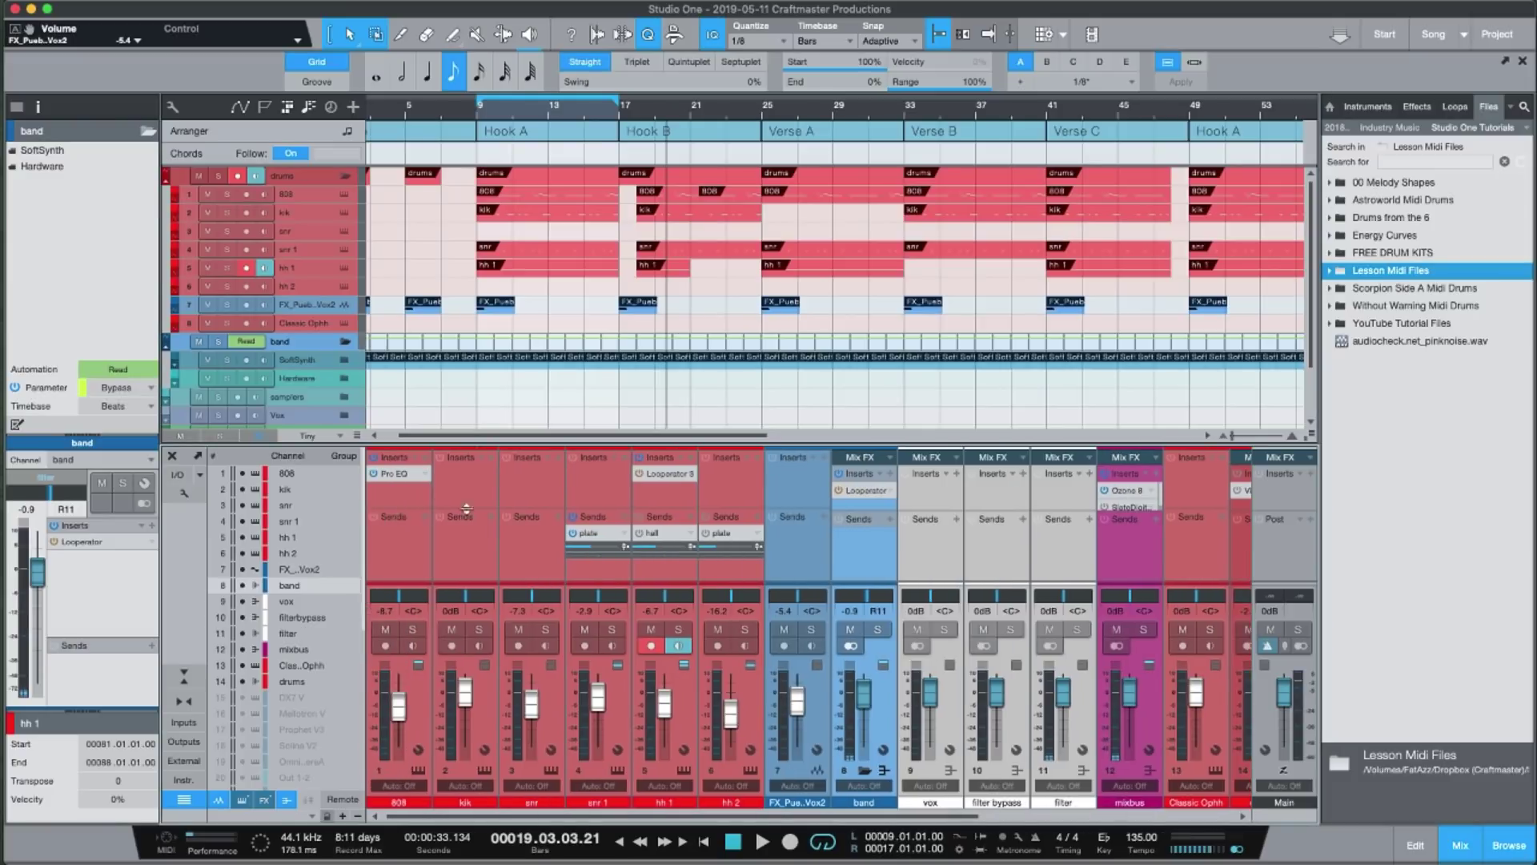
drag(923, 818, 1115, 817)
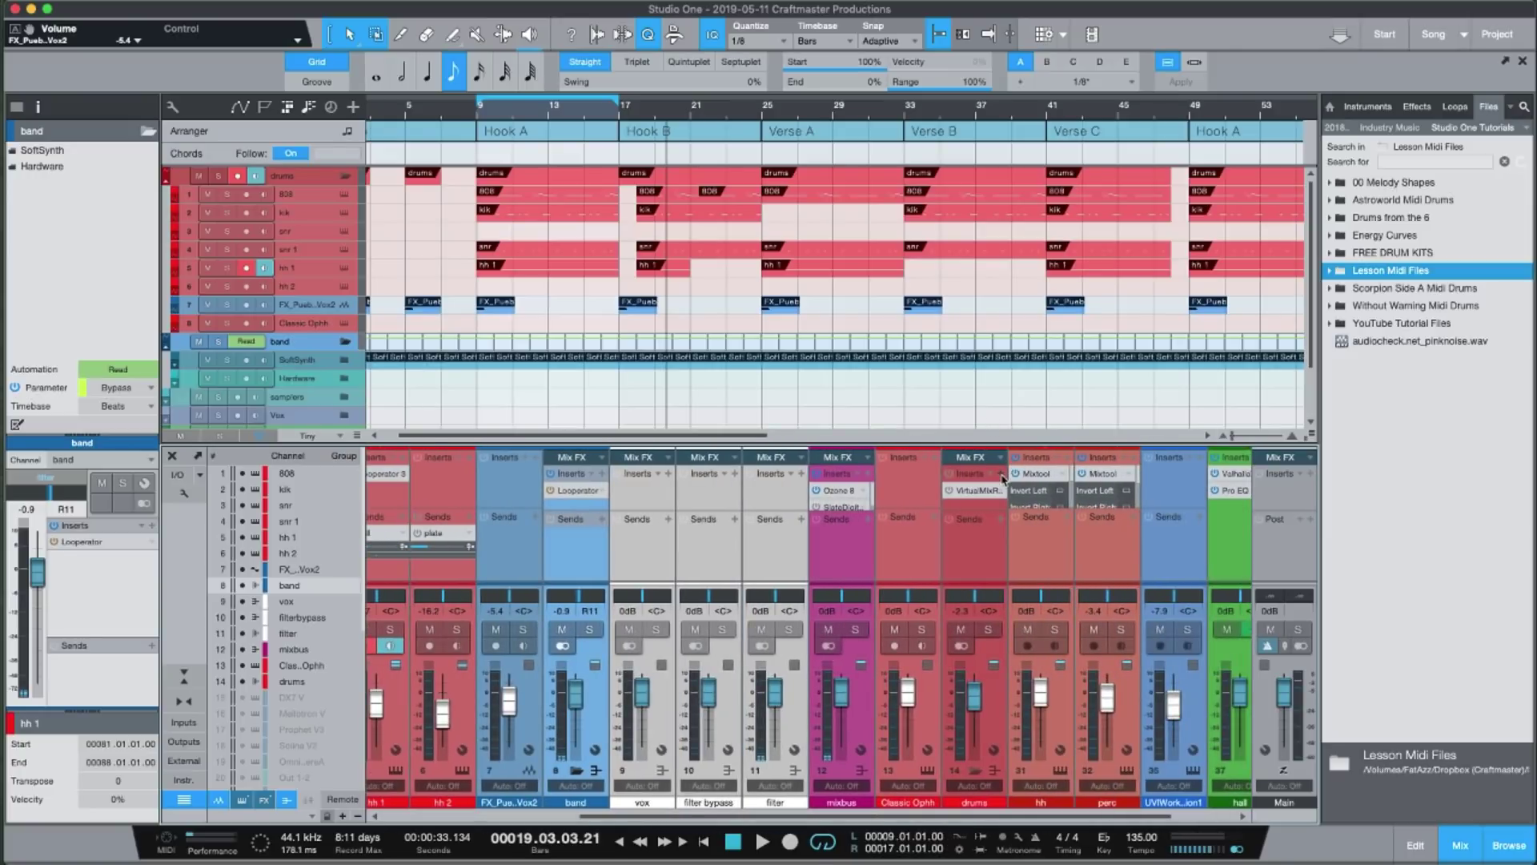
click(1003, 478)
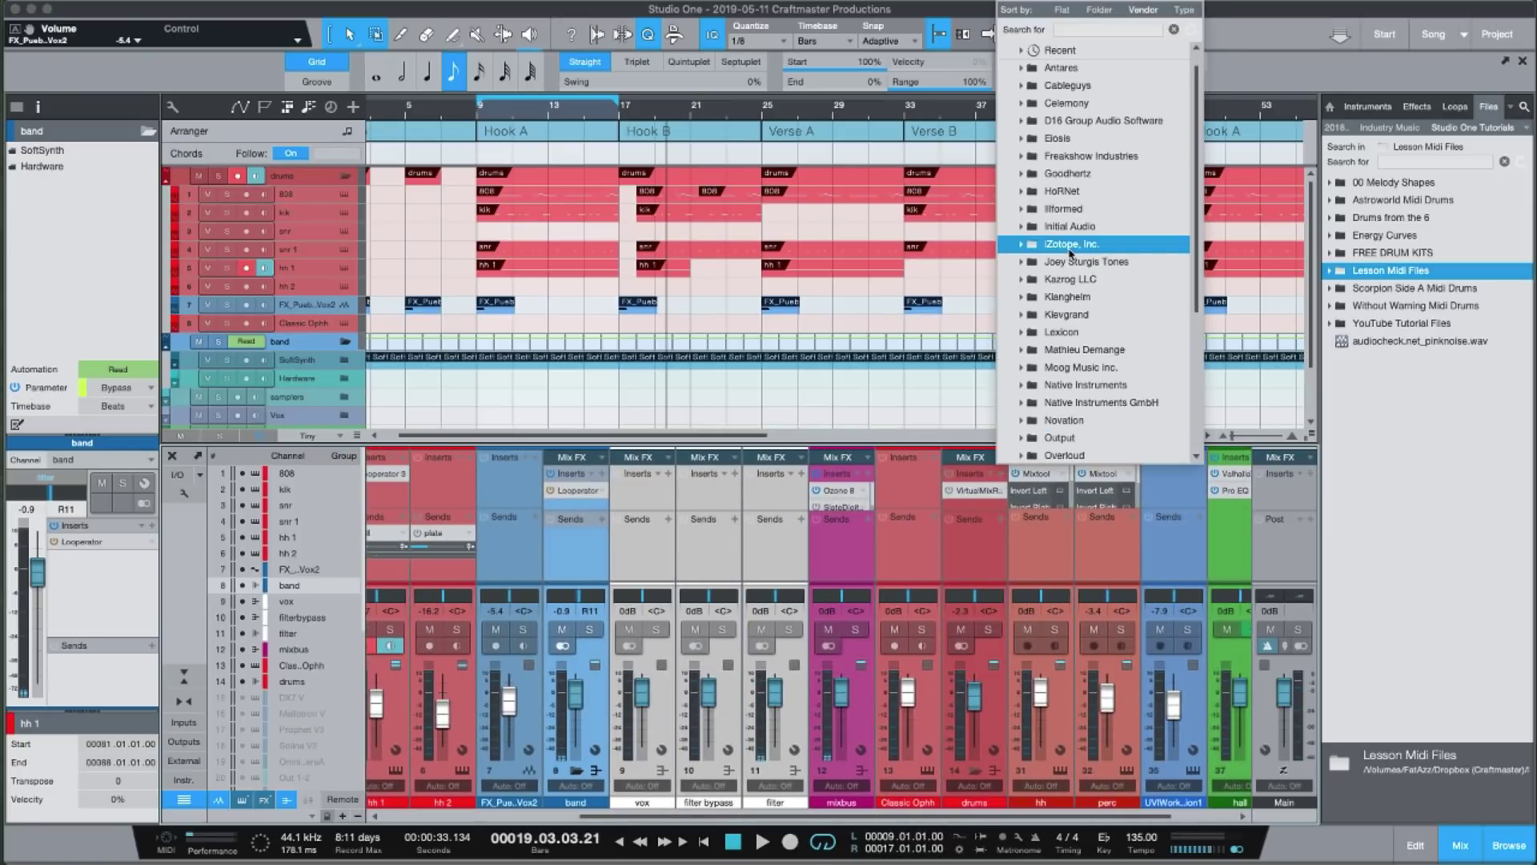
click(1080, 30)
text(loop)
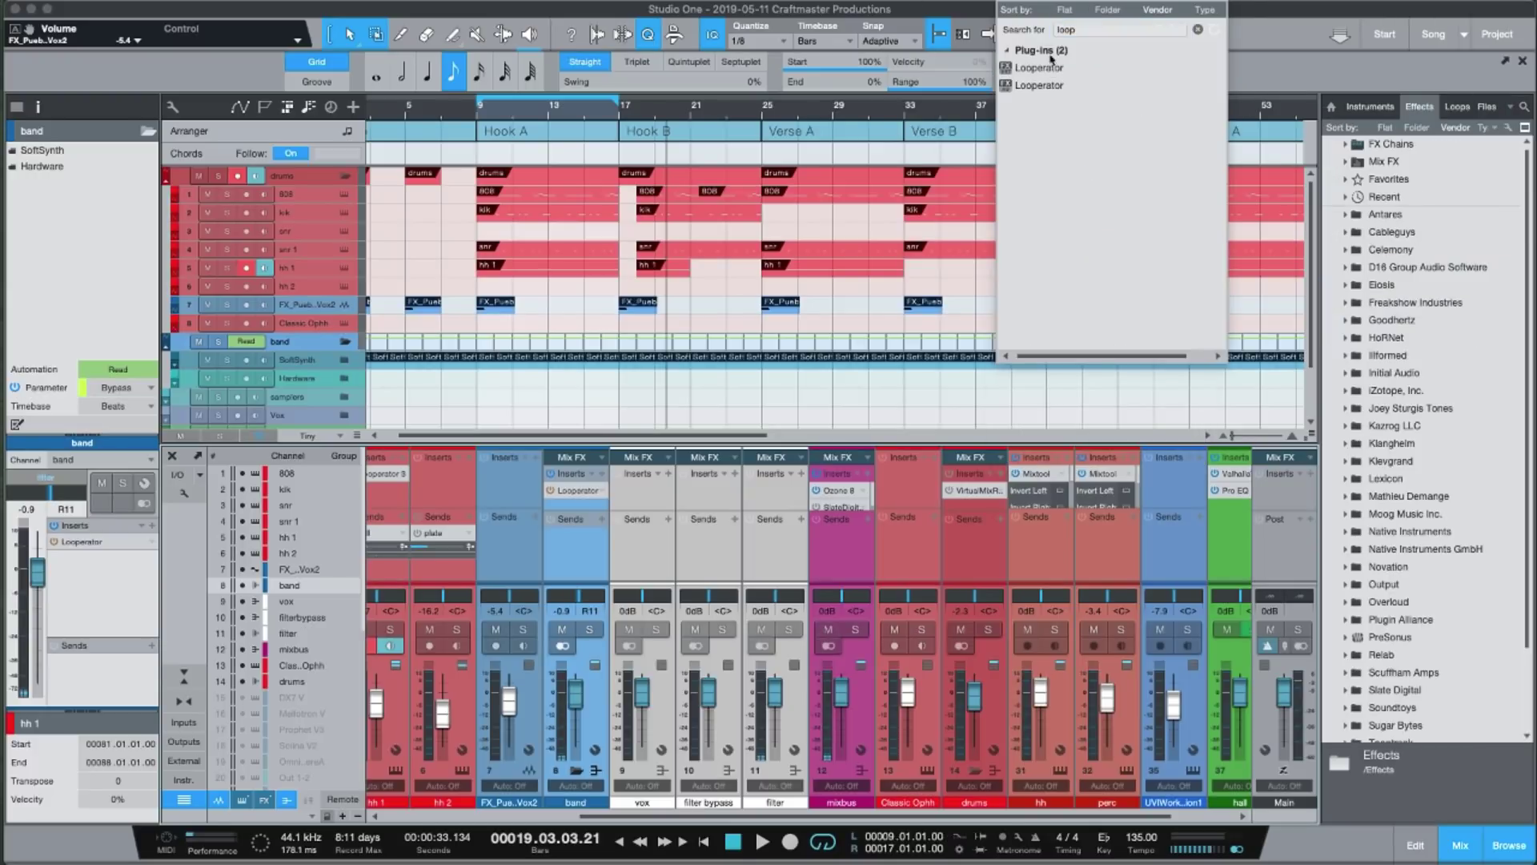
- Insert Looperator on the drums channel and browse its Stutter preset folder
click(1039, 67)
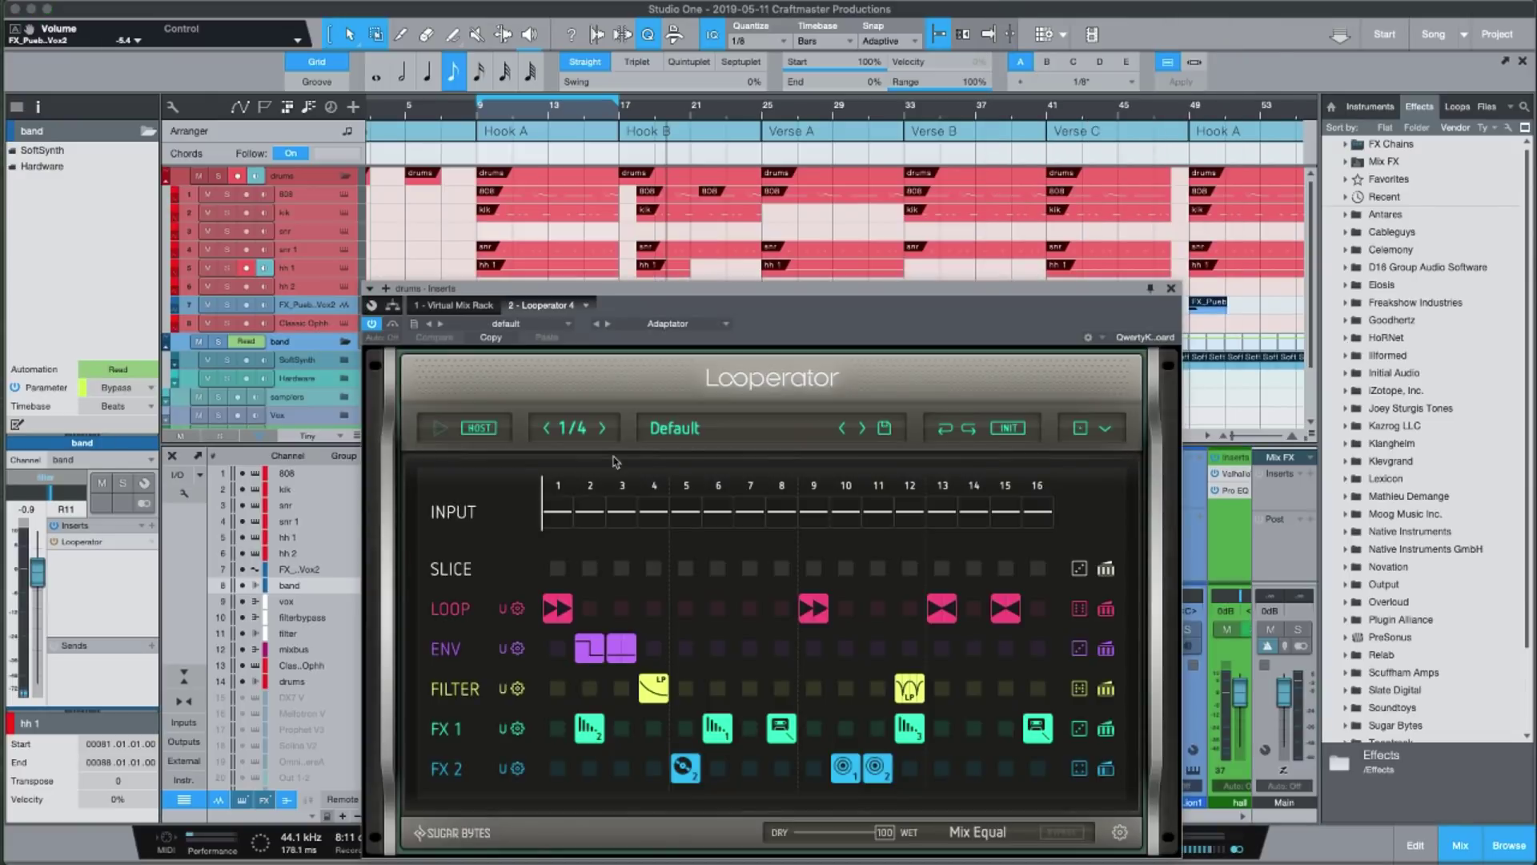
drag(678, 294, 607, 184)
click(603, 318)
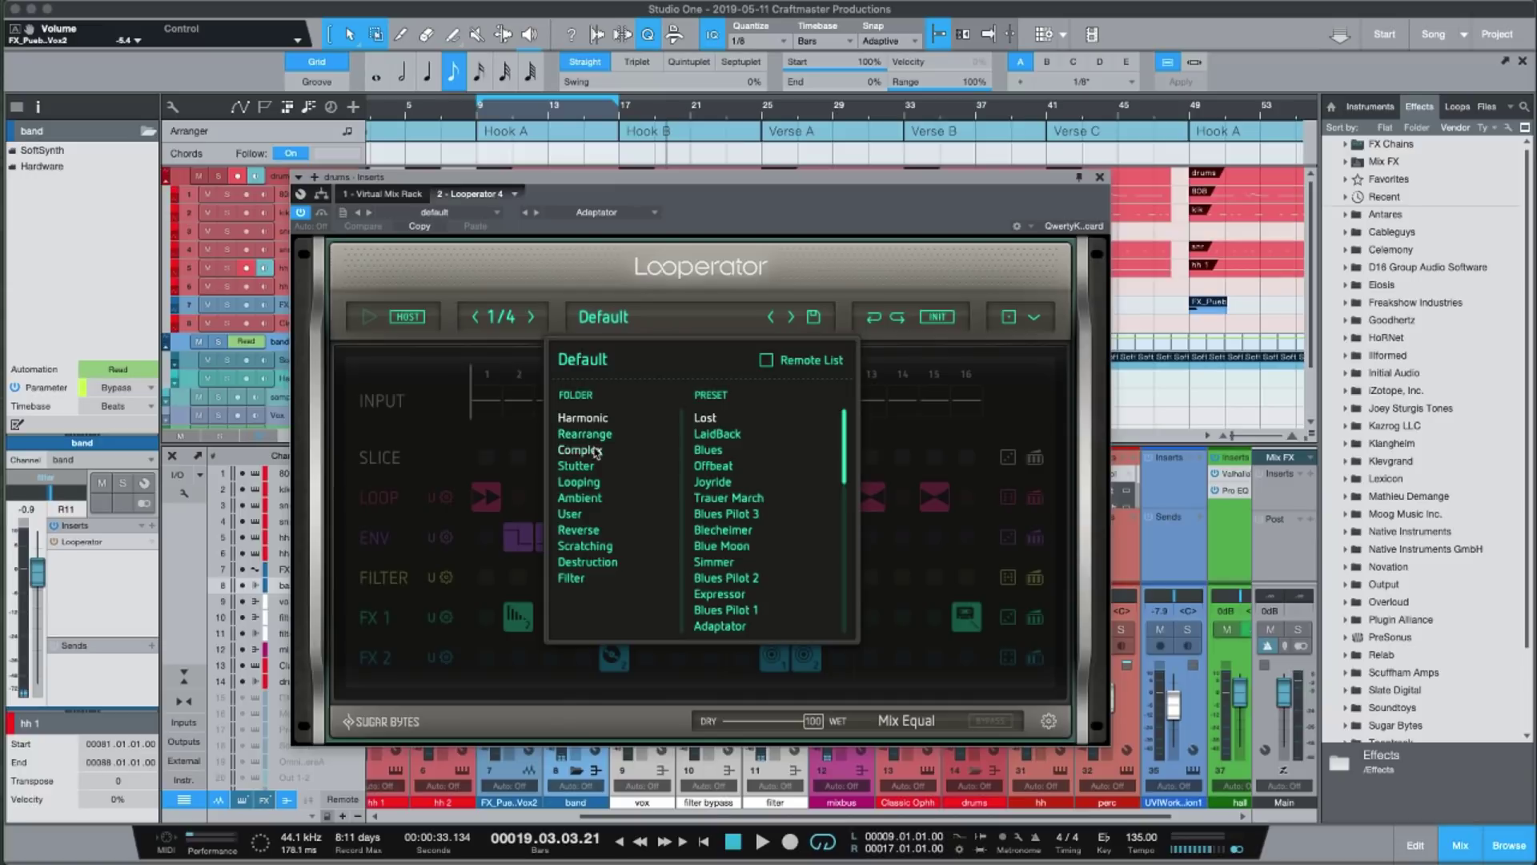
click(602, 474)
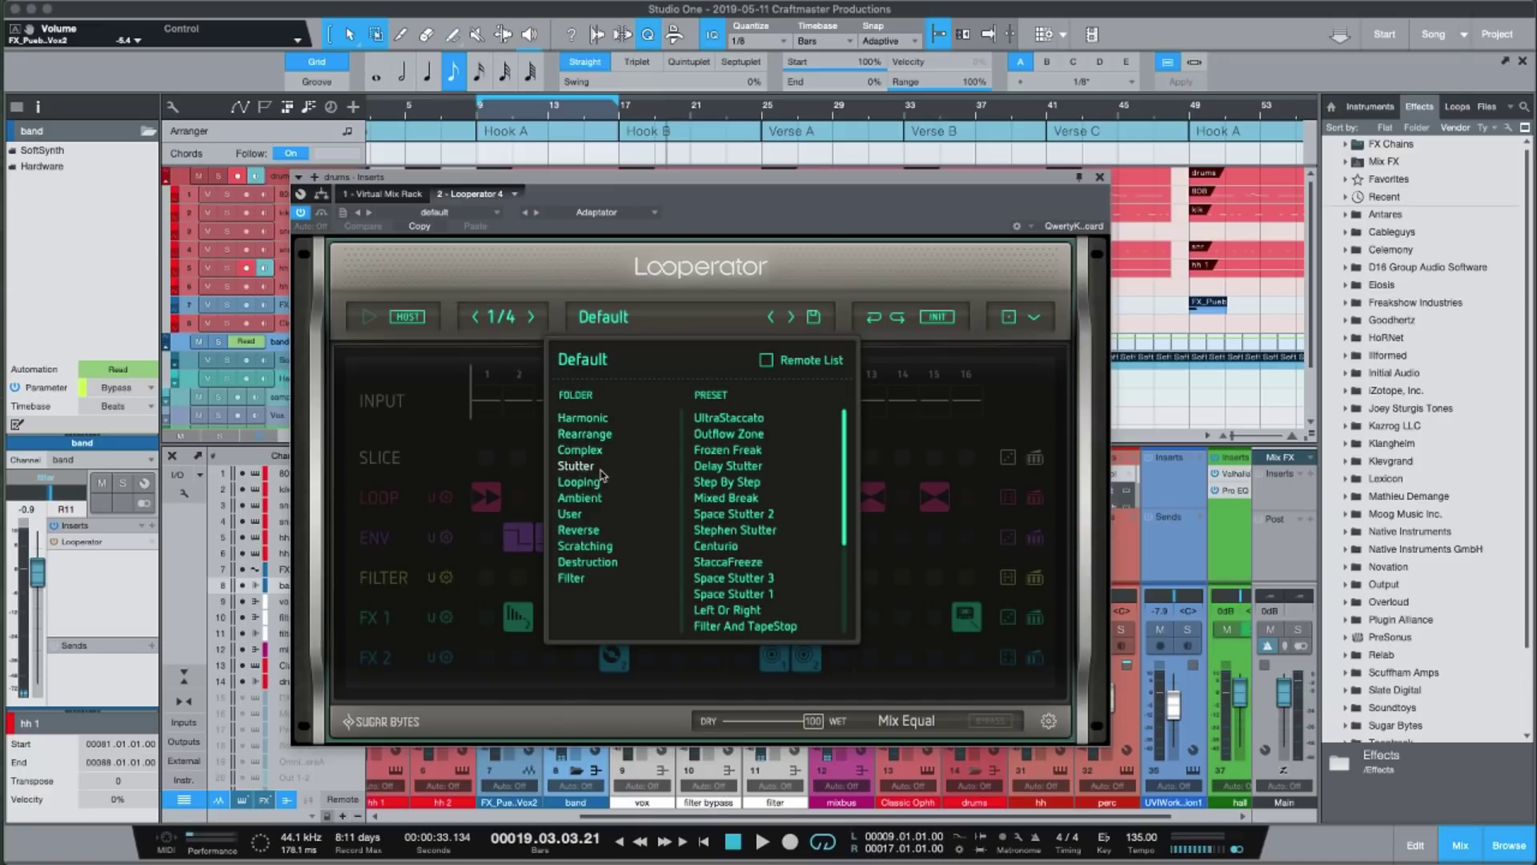
- Load the UltraStaccato preset and start playback to hear it
click(781, 421)
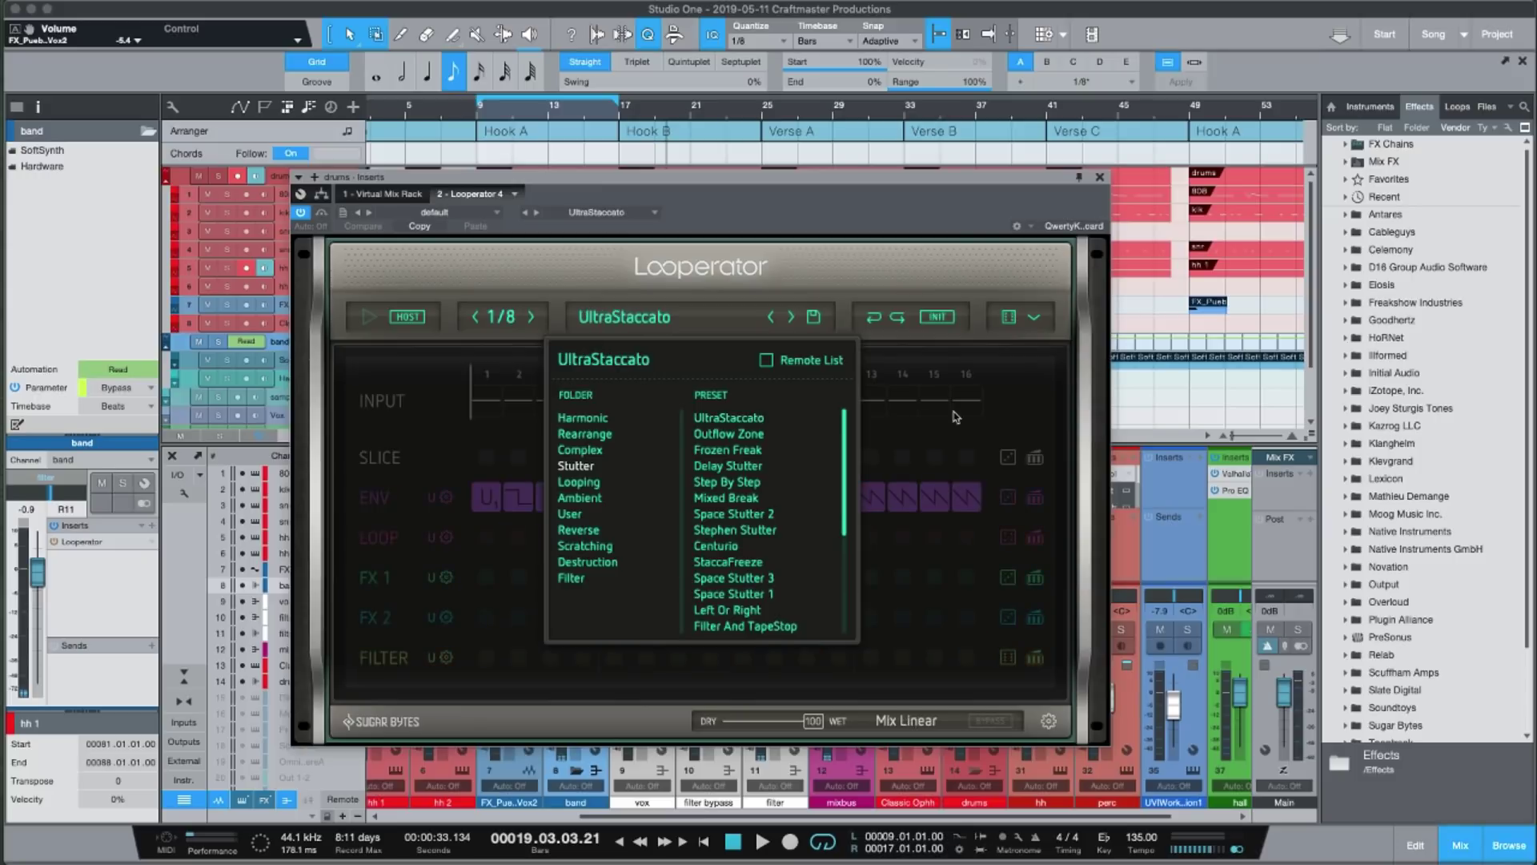
click(957, 418)
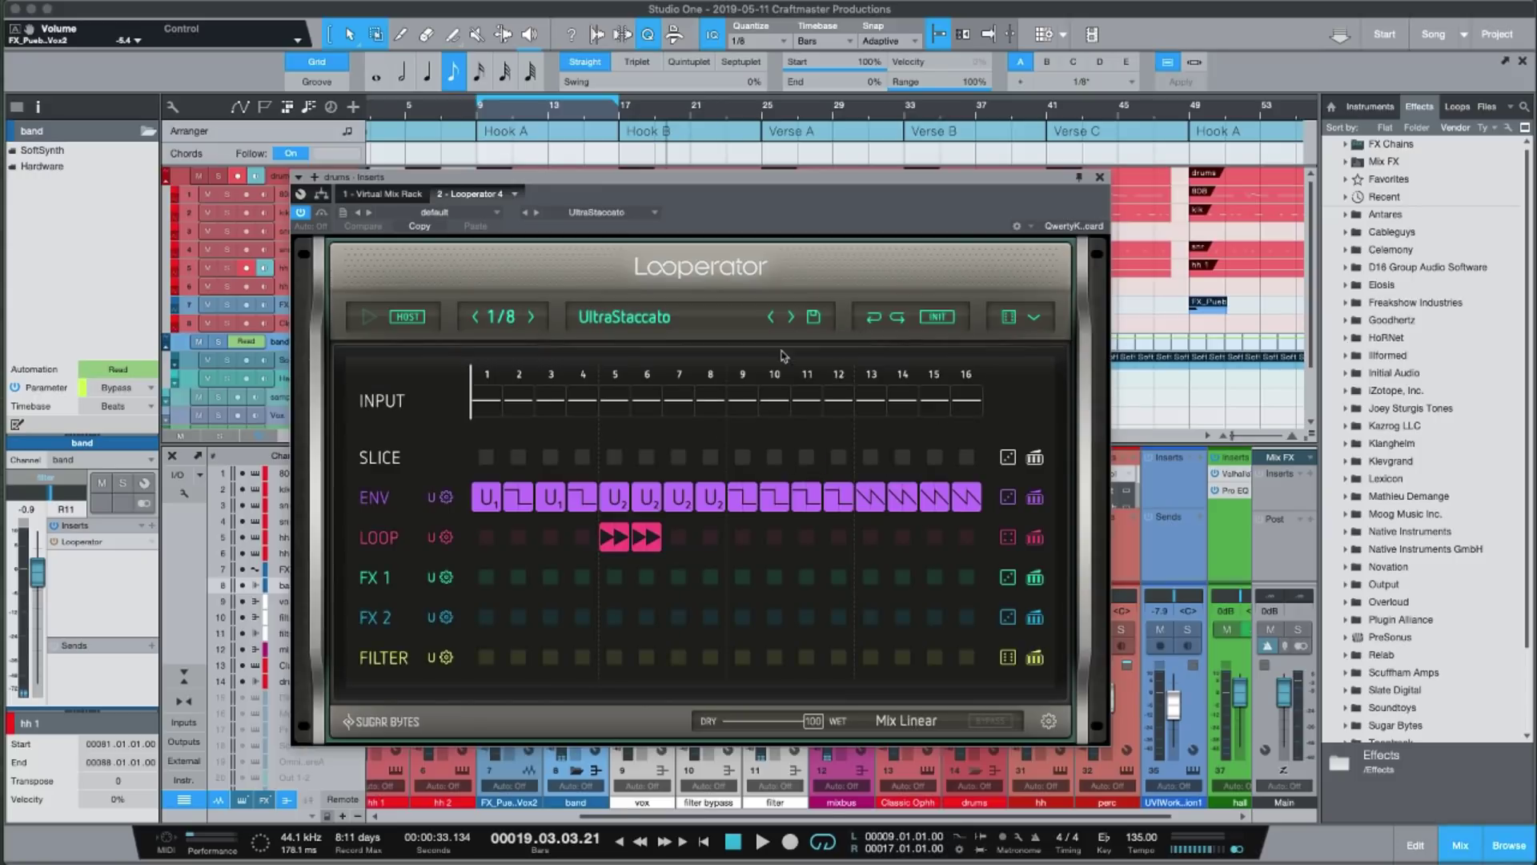
key(space)
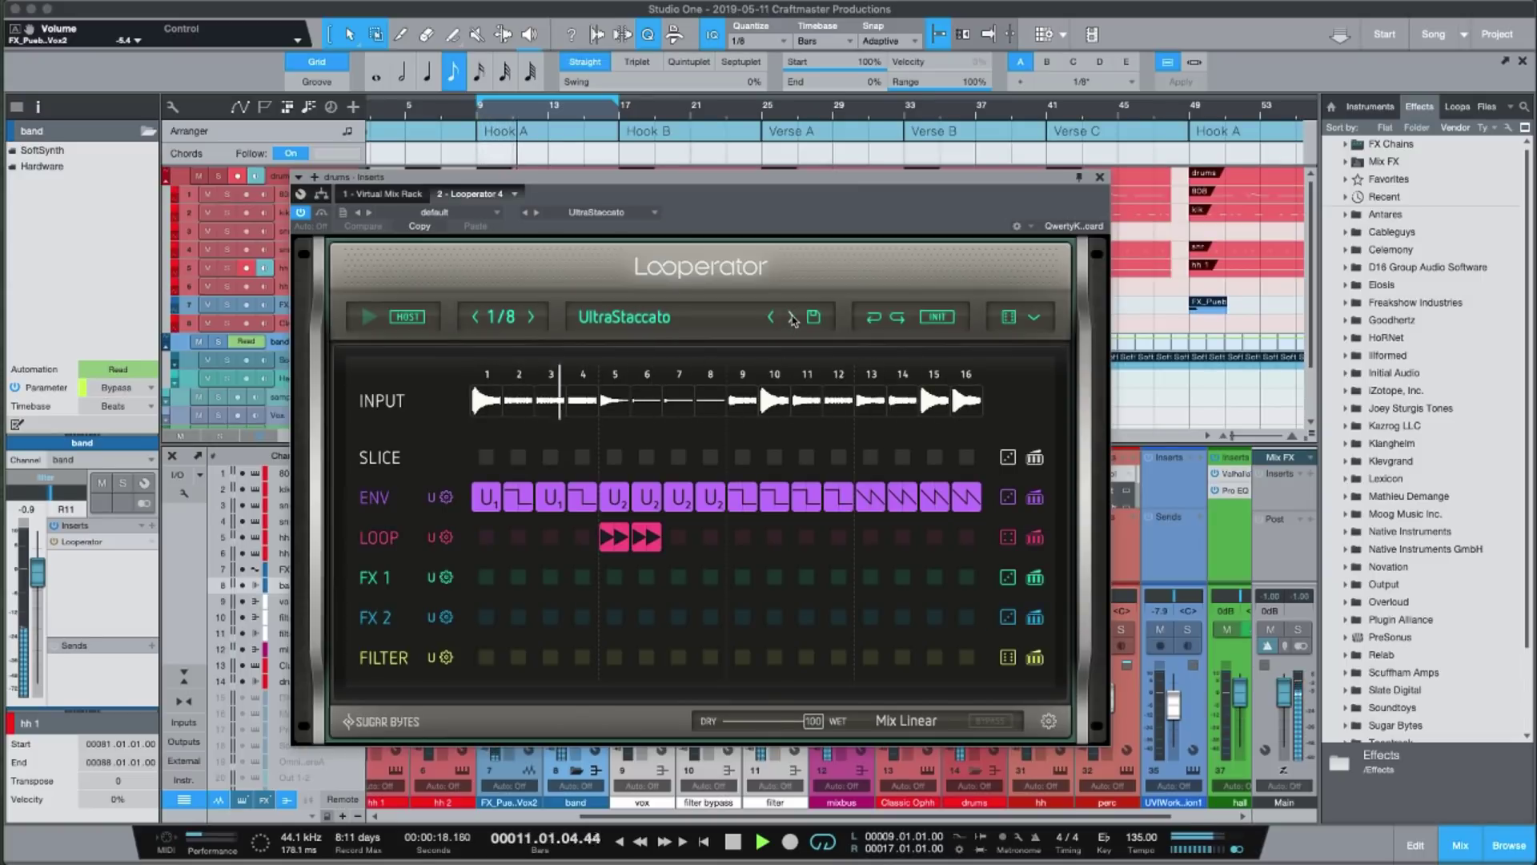
- Step through the next four Looperator presets, then return to Berlin Dawn
click(791, 317)
click(791, 317)
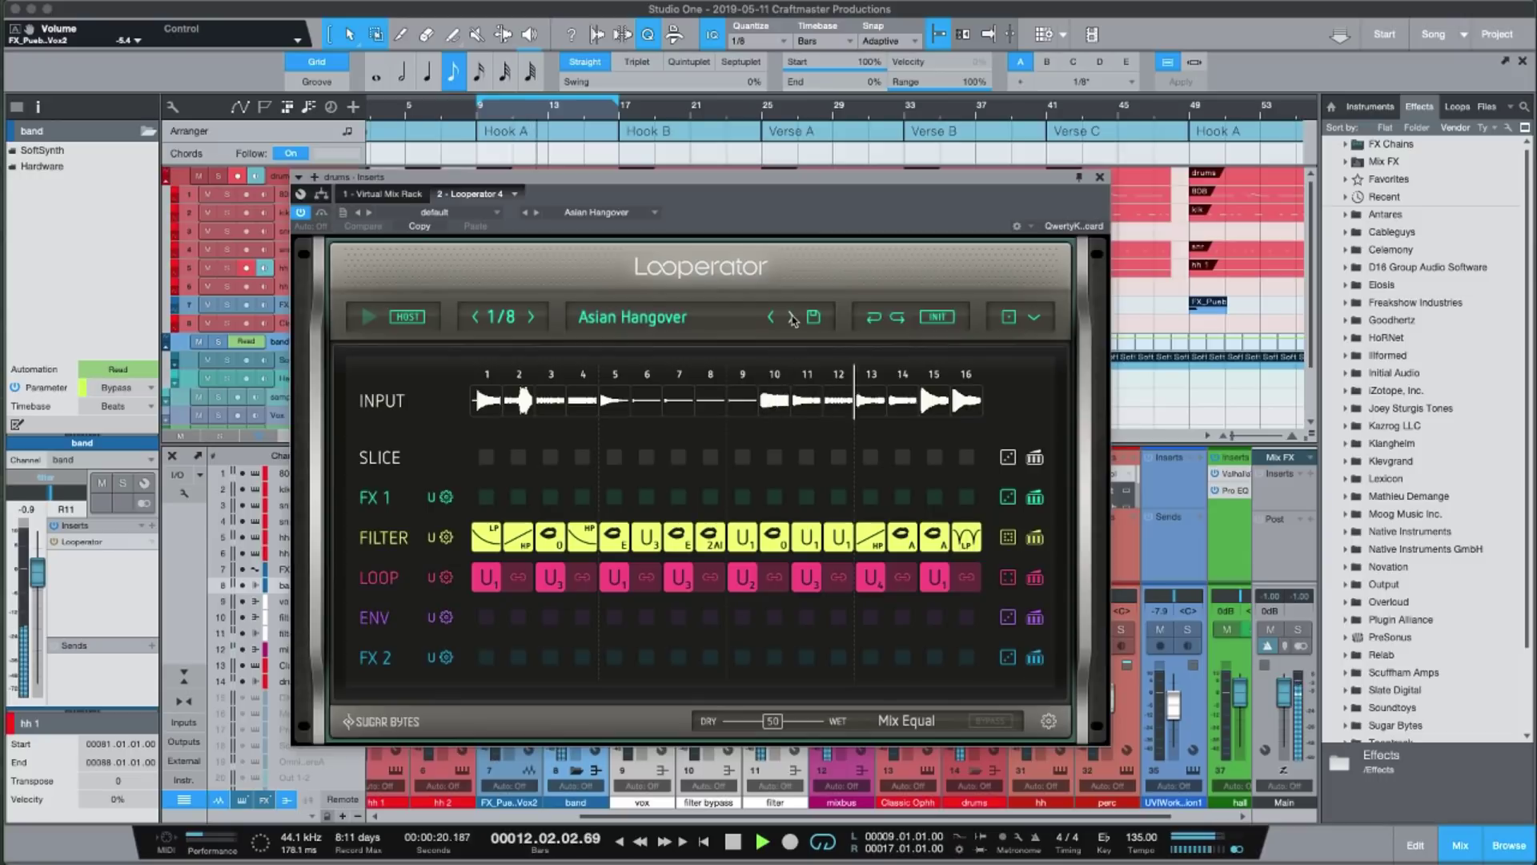
click(791, 317)
click(791, 317)
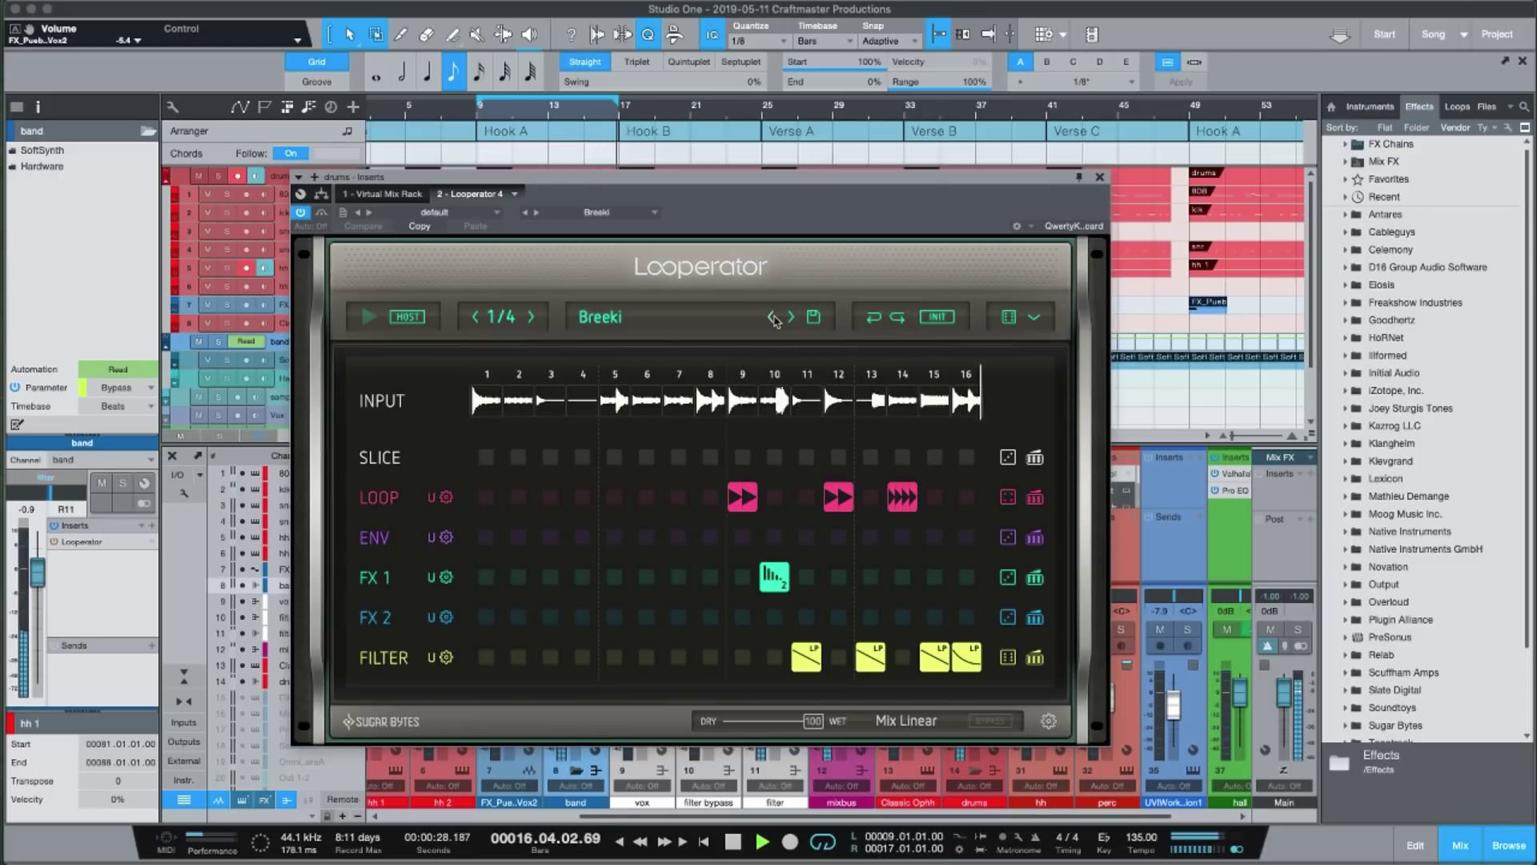
click(772, 317)
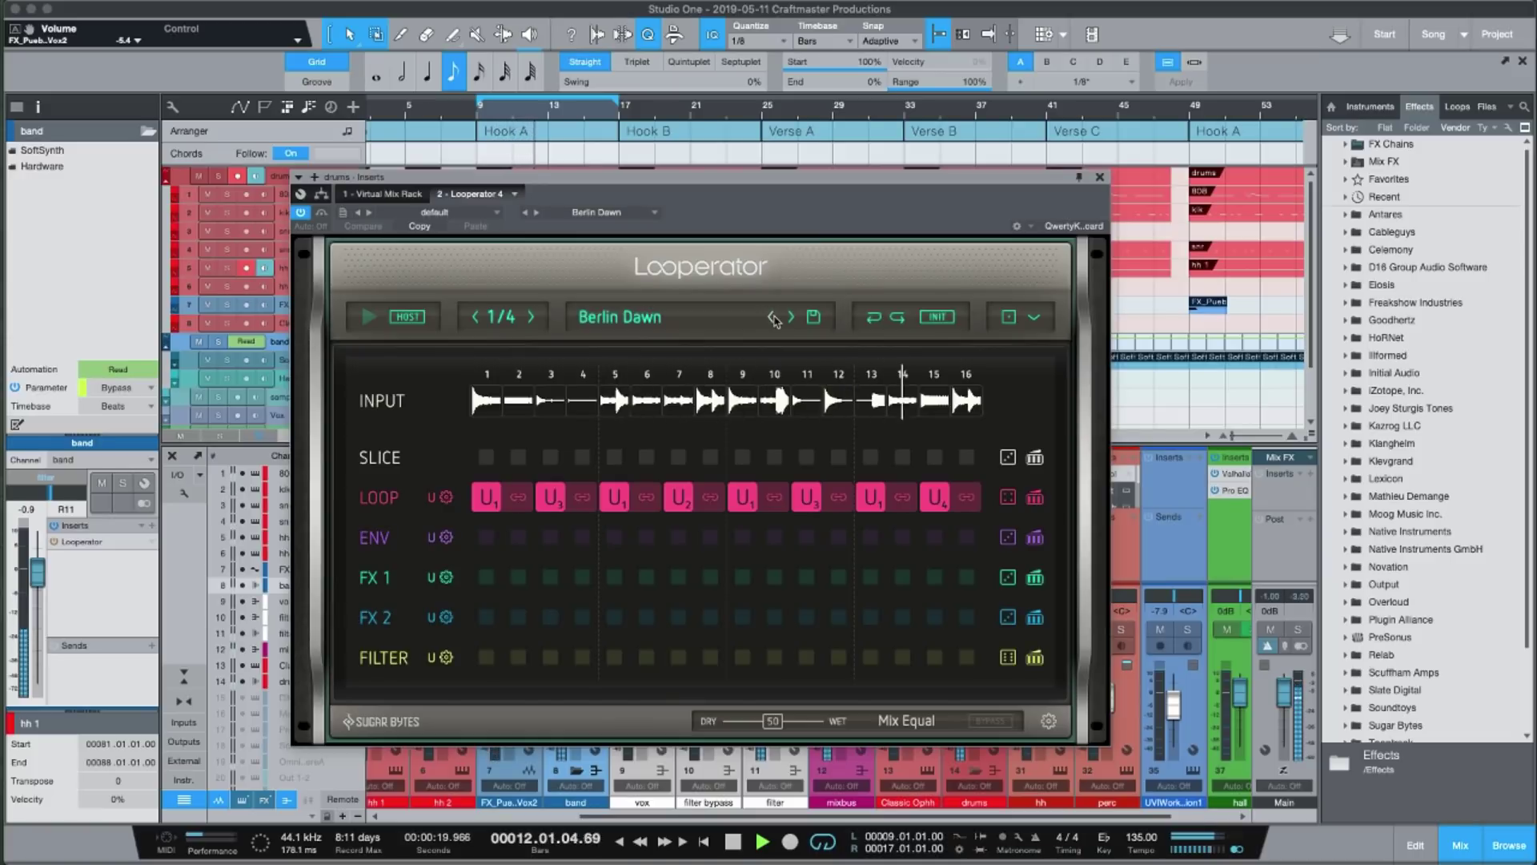
- Stop playback and clear LOOP steps 1–12, leaving stutters only on steps 13 and 15
key(space)
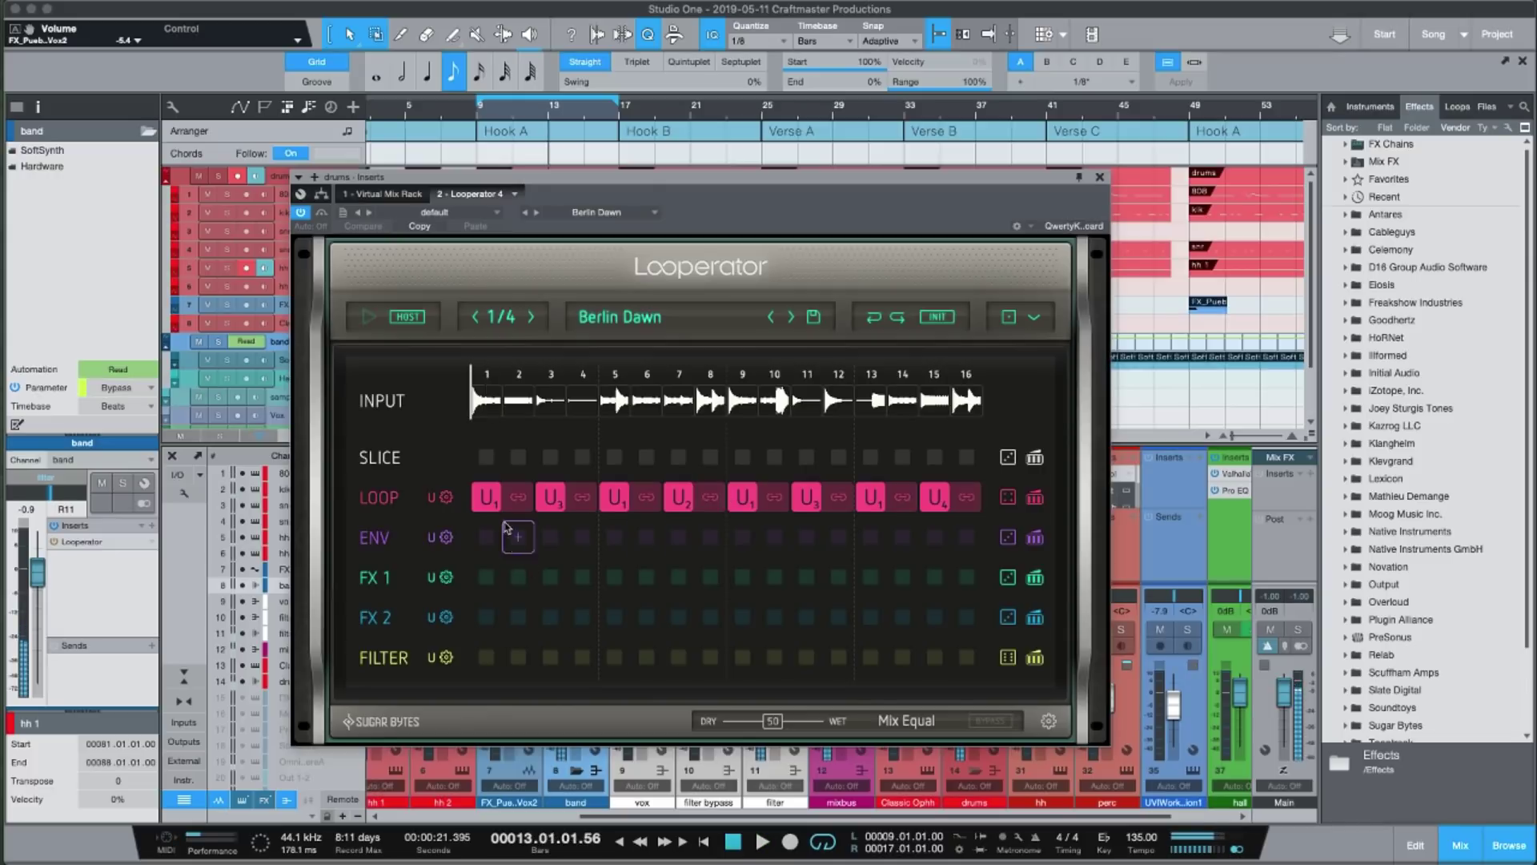
click(524, 498)
drag(524, 502, 843, 498)
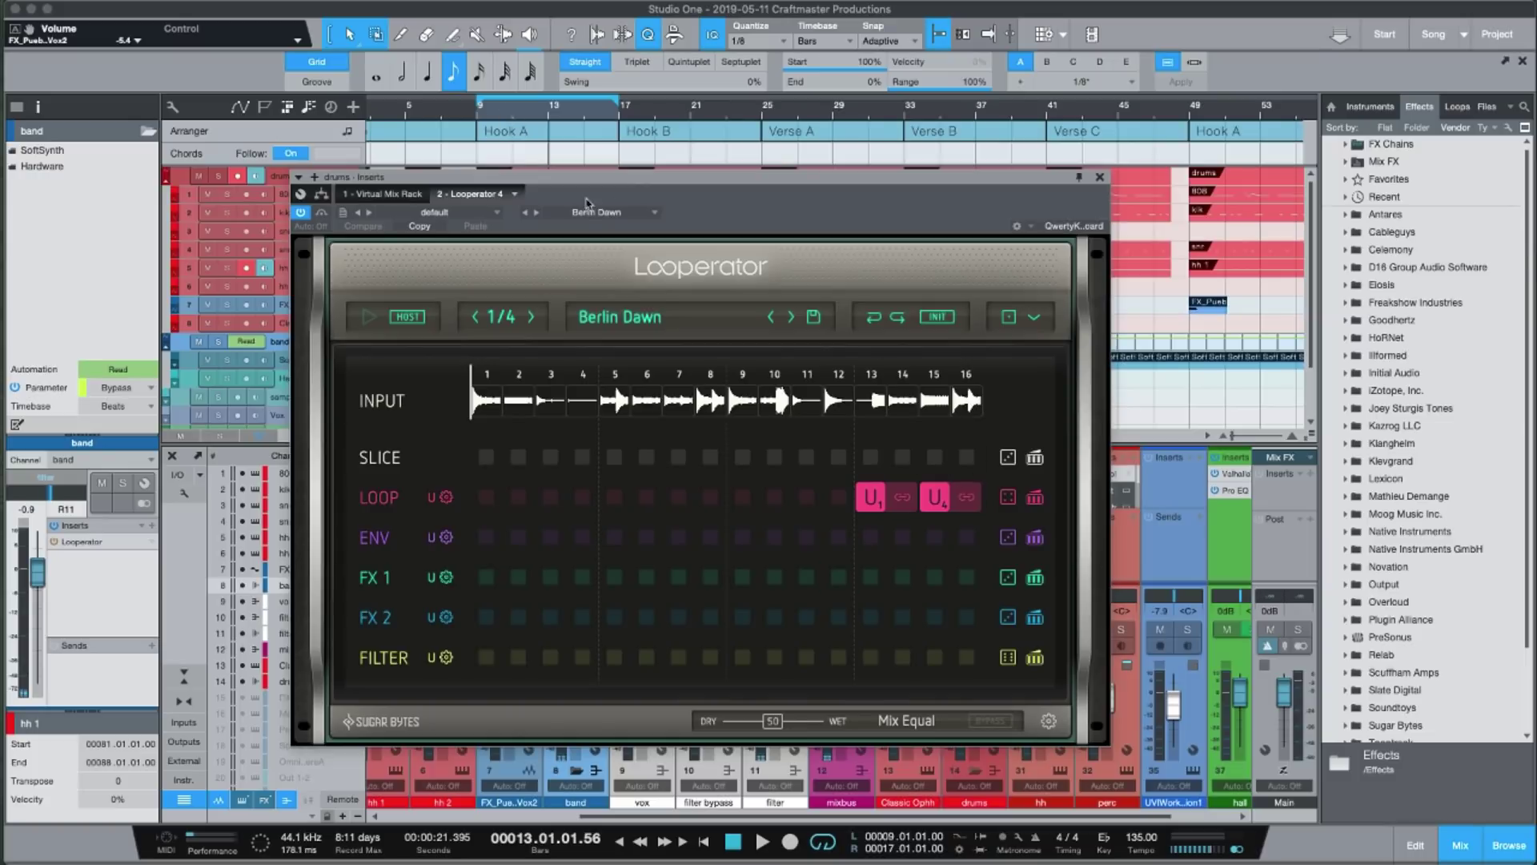
- Play the trimmed pattern from bar 9, then move the plug-in window aside
click(478, 117)
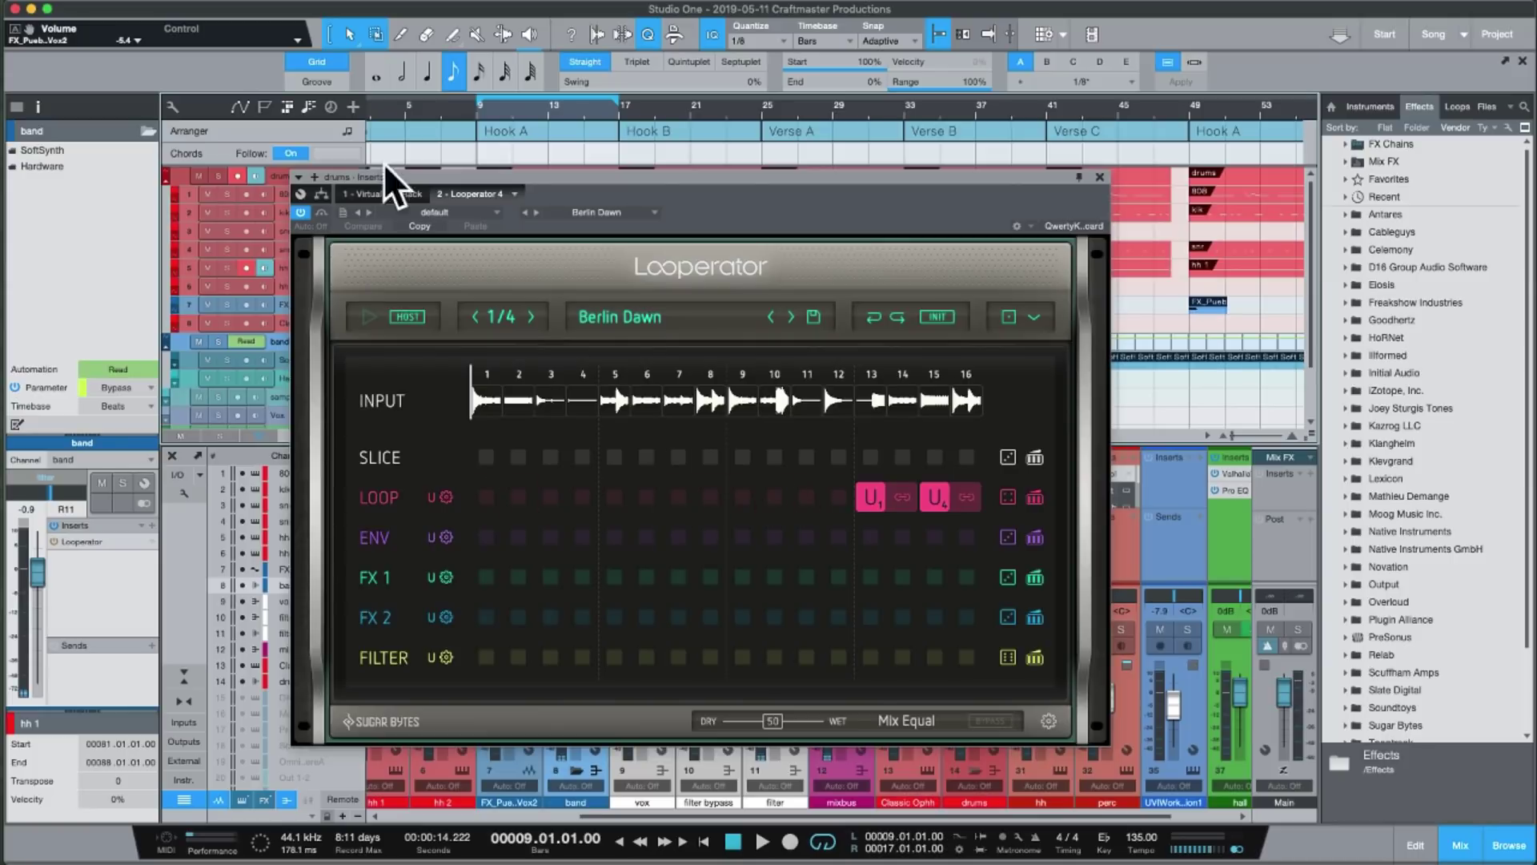
key(space)
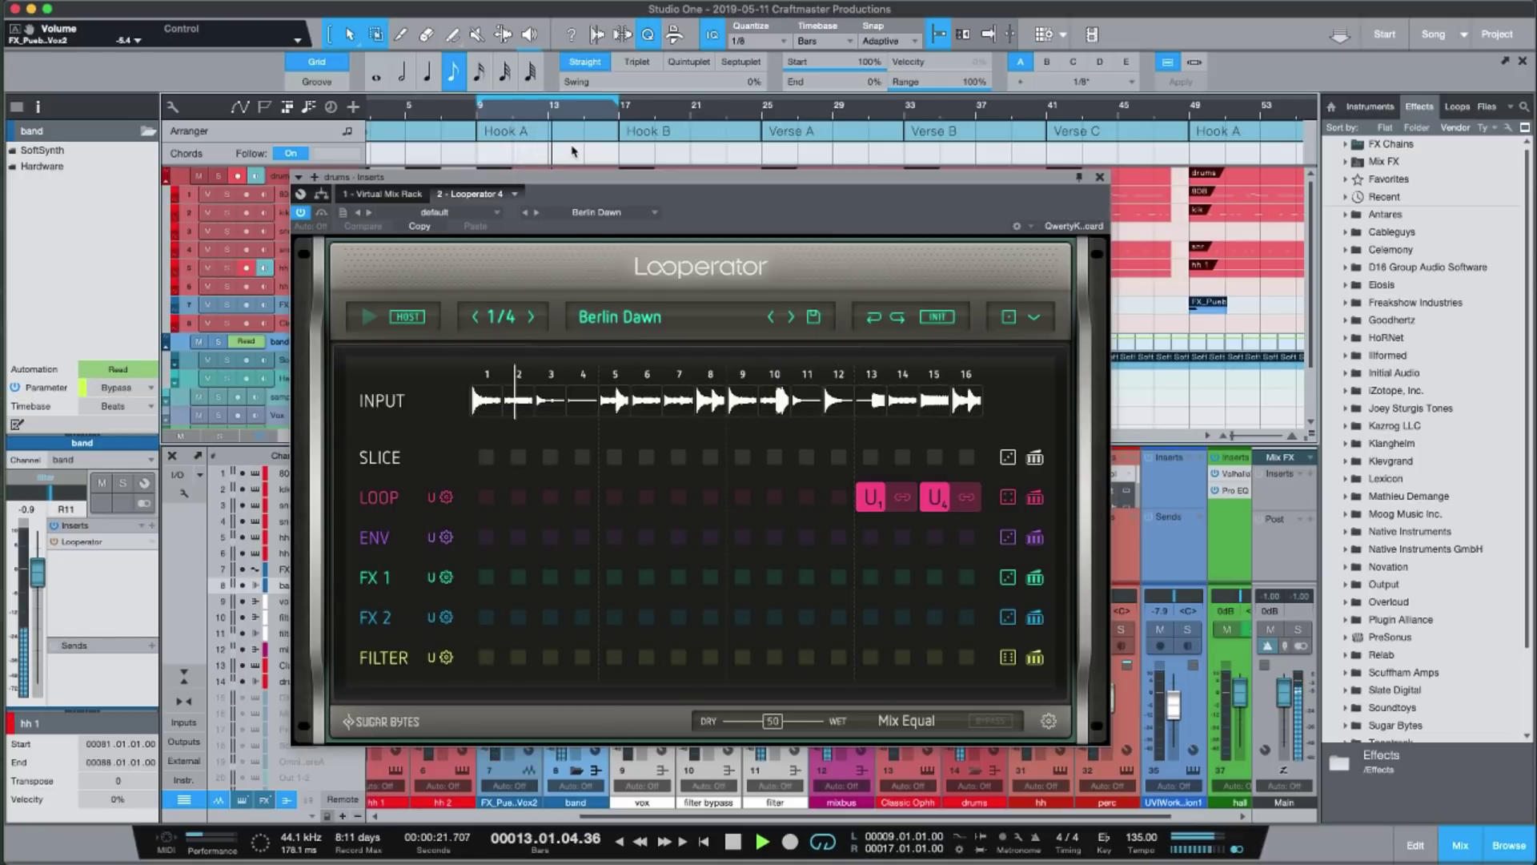
key(space)
drag(1043, 193, 846, 534)
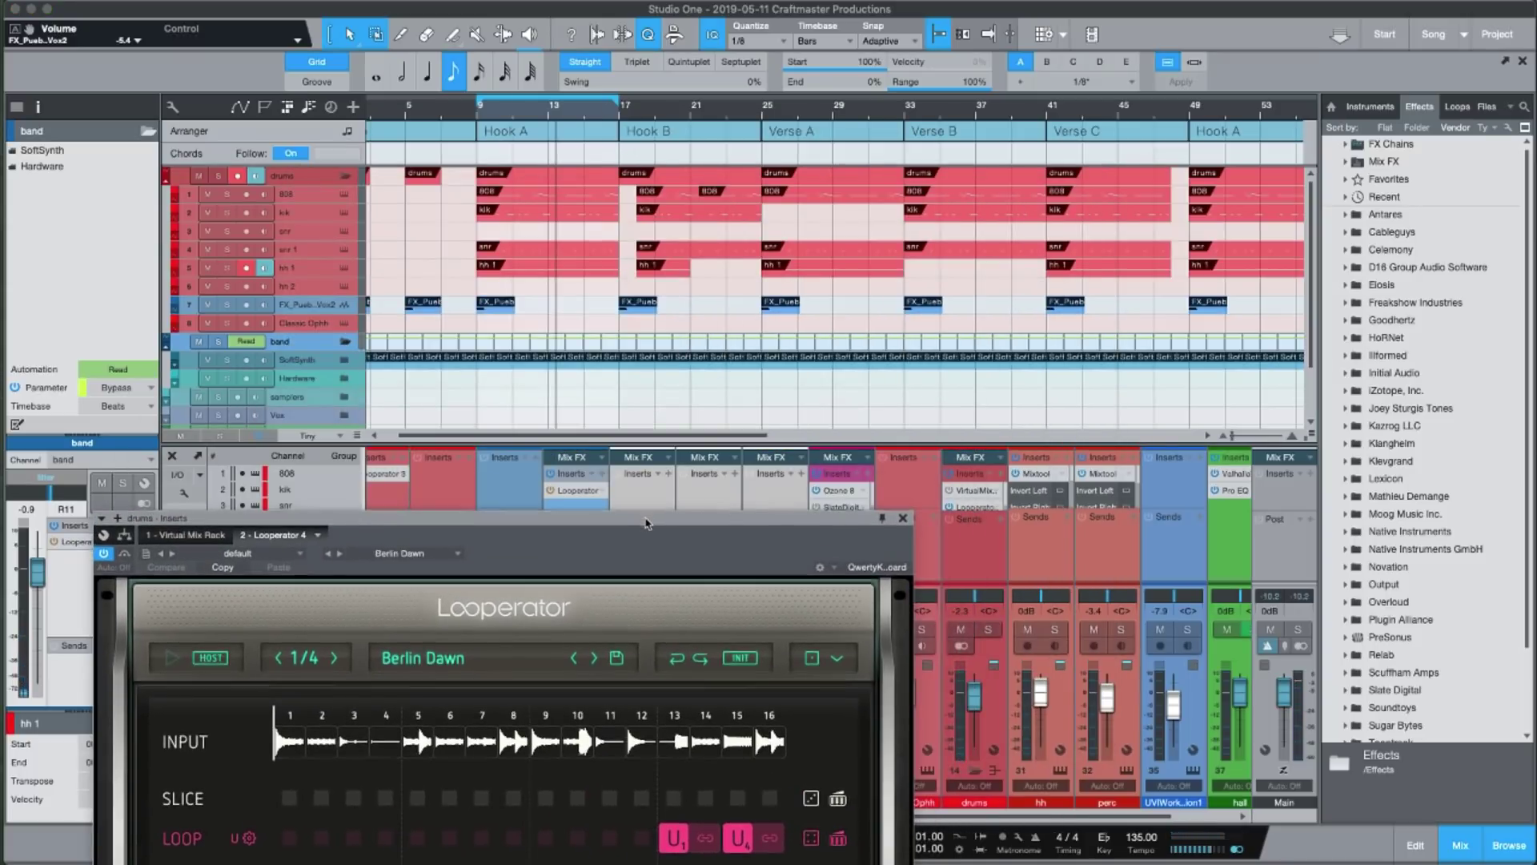
- Add Looperator's Bypass automation lane to the drums track, then close the Looperator window
drag(135, 566, 514, 356)
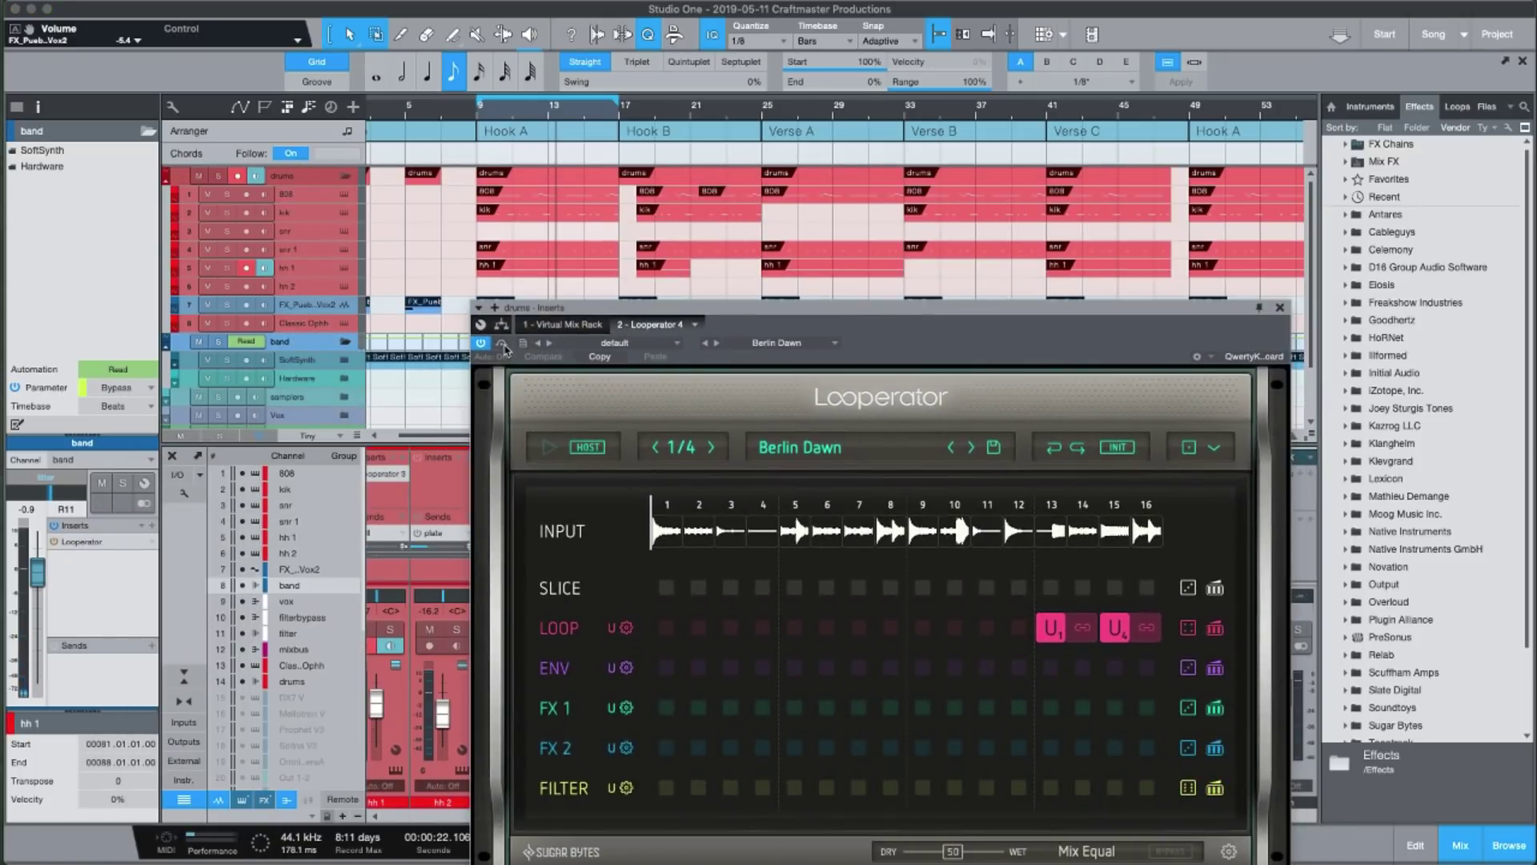
right_click(502, 344)
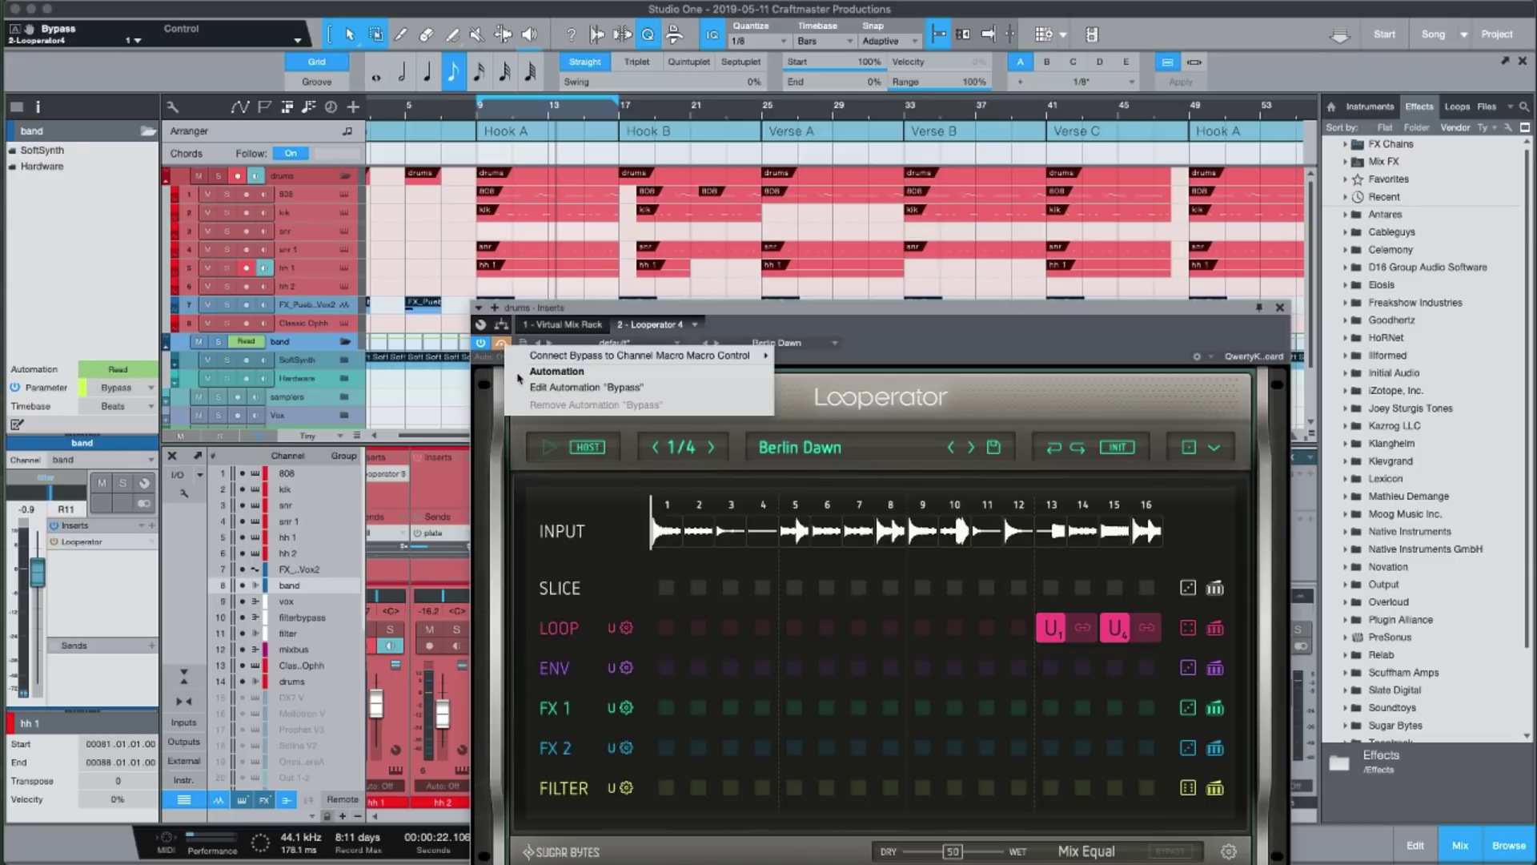
click(931, 368)
right_click(503, 346)
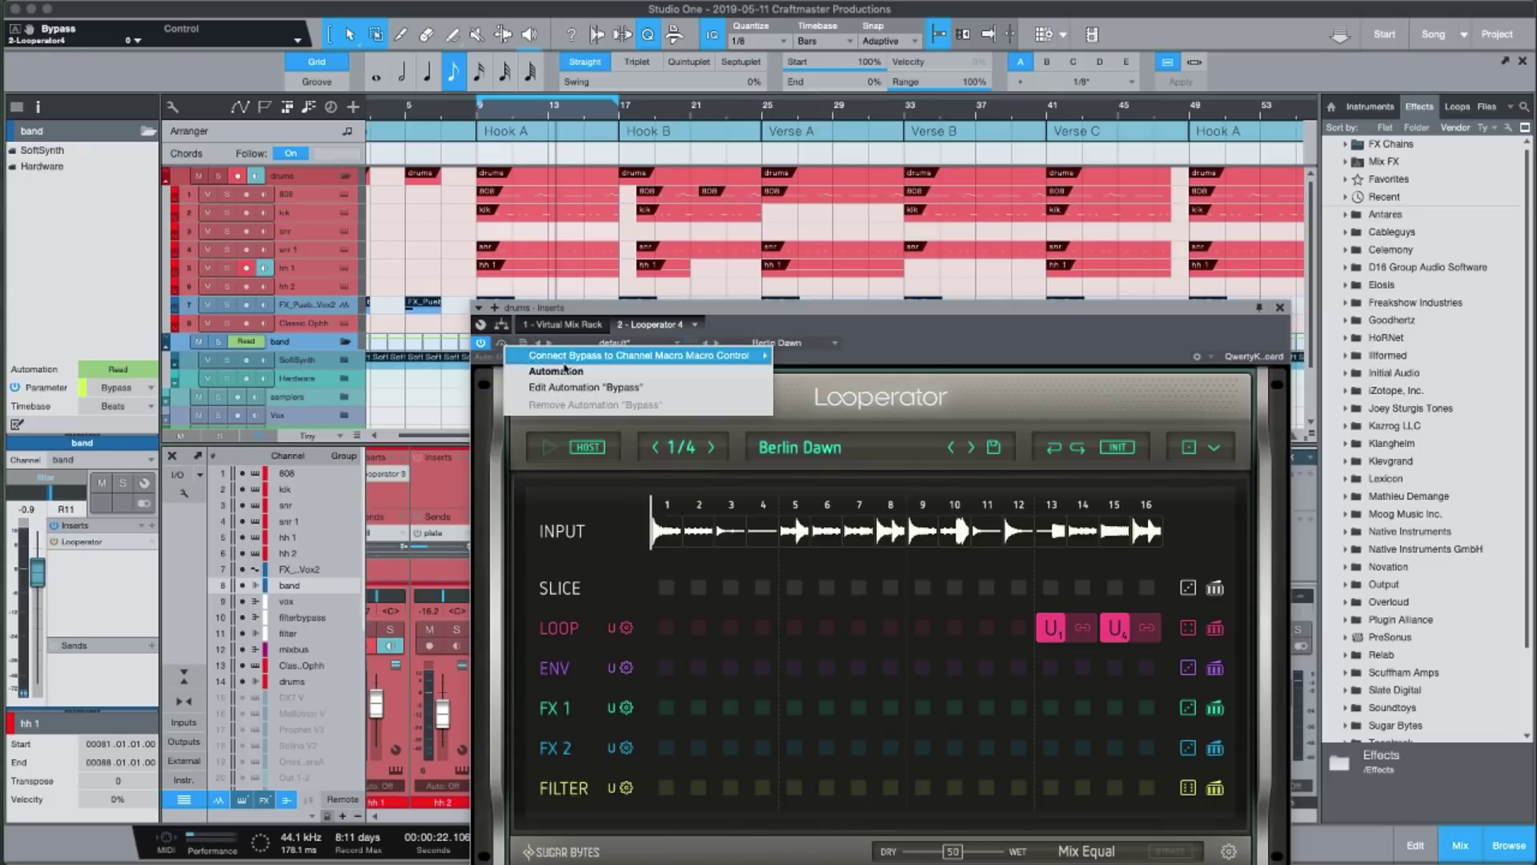
click(560, 383)
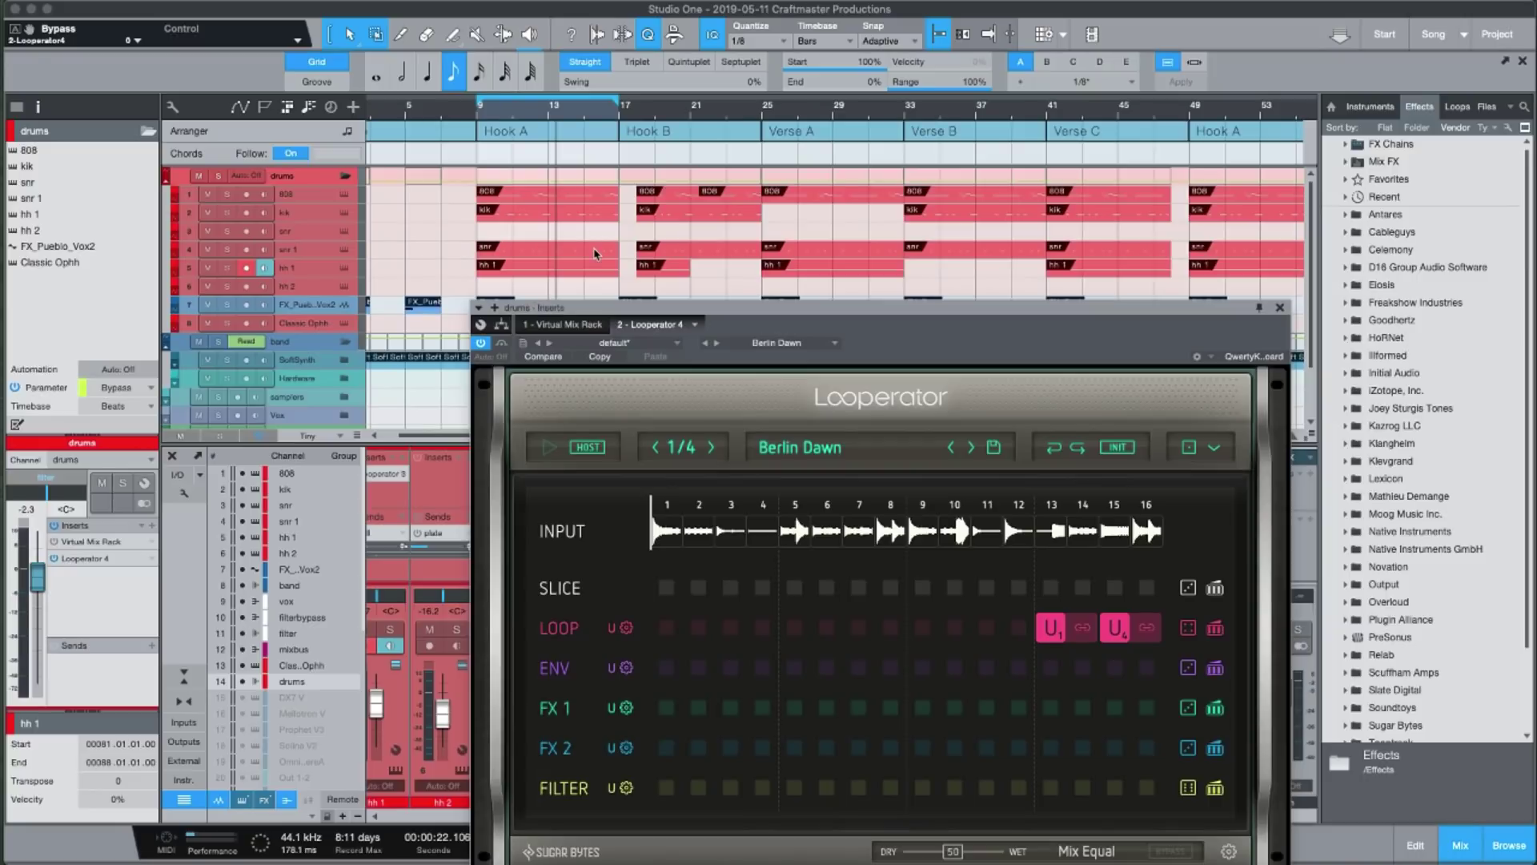
scroll(595, 254, down, 3)
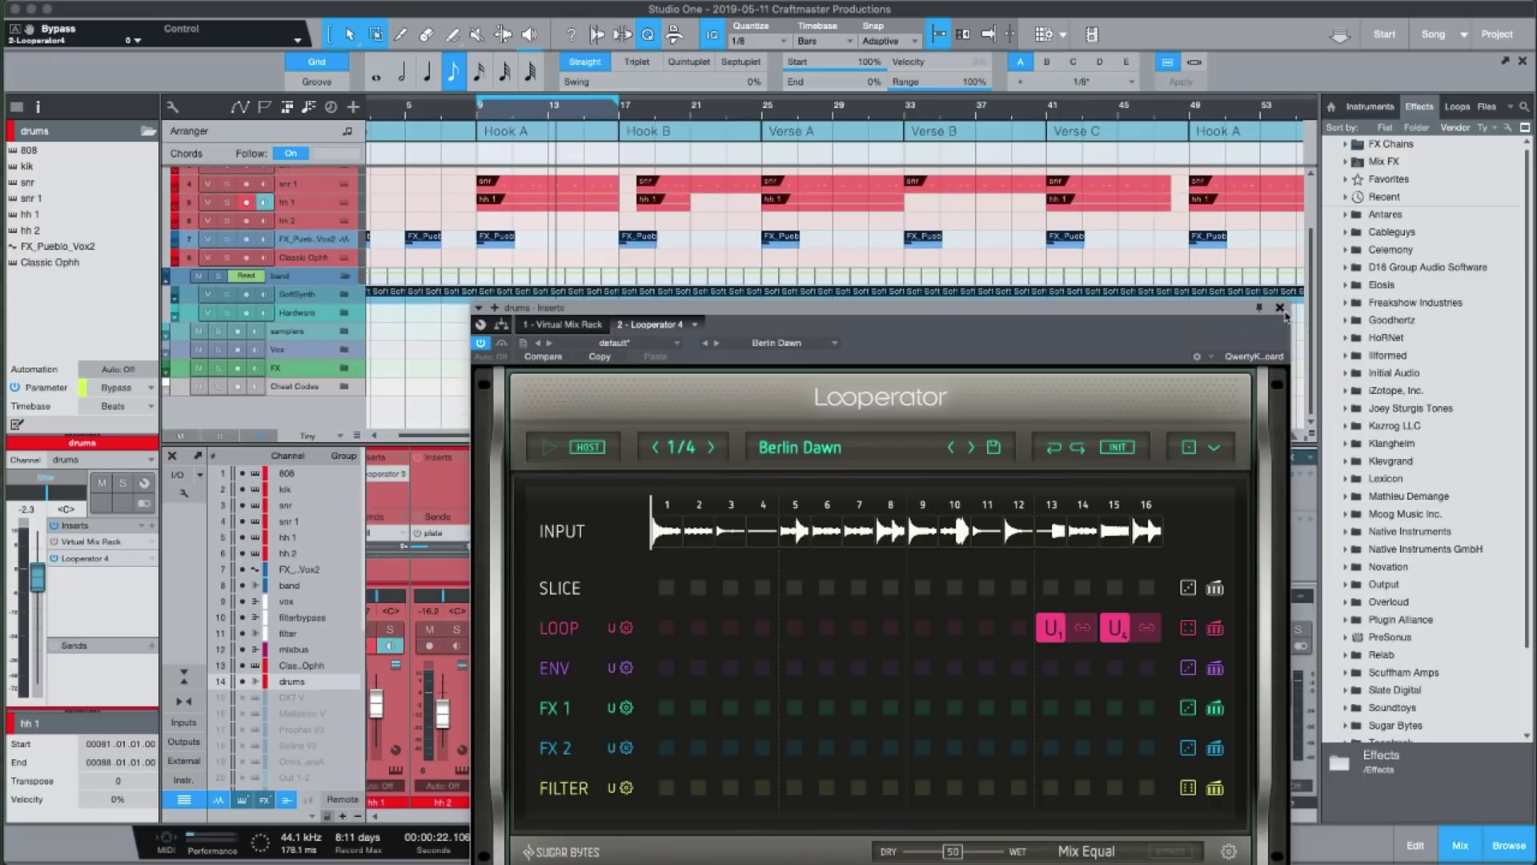
click(1280, 308)
- Set the drums bus automation to Read, add a bypass point near bar 17, and play it back
scroll(551, 405, up, 3)
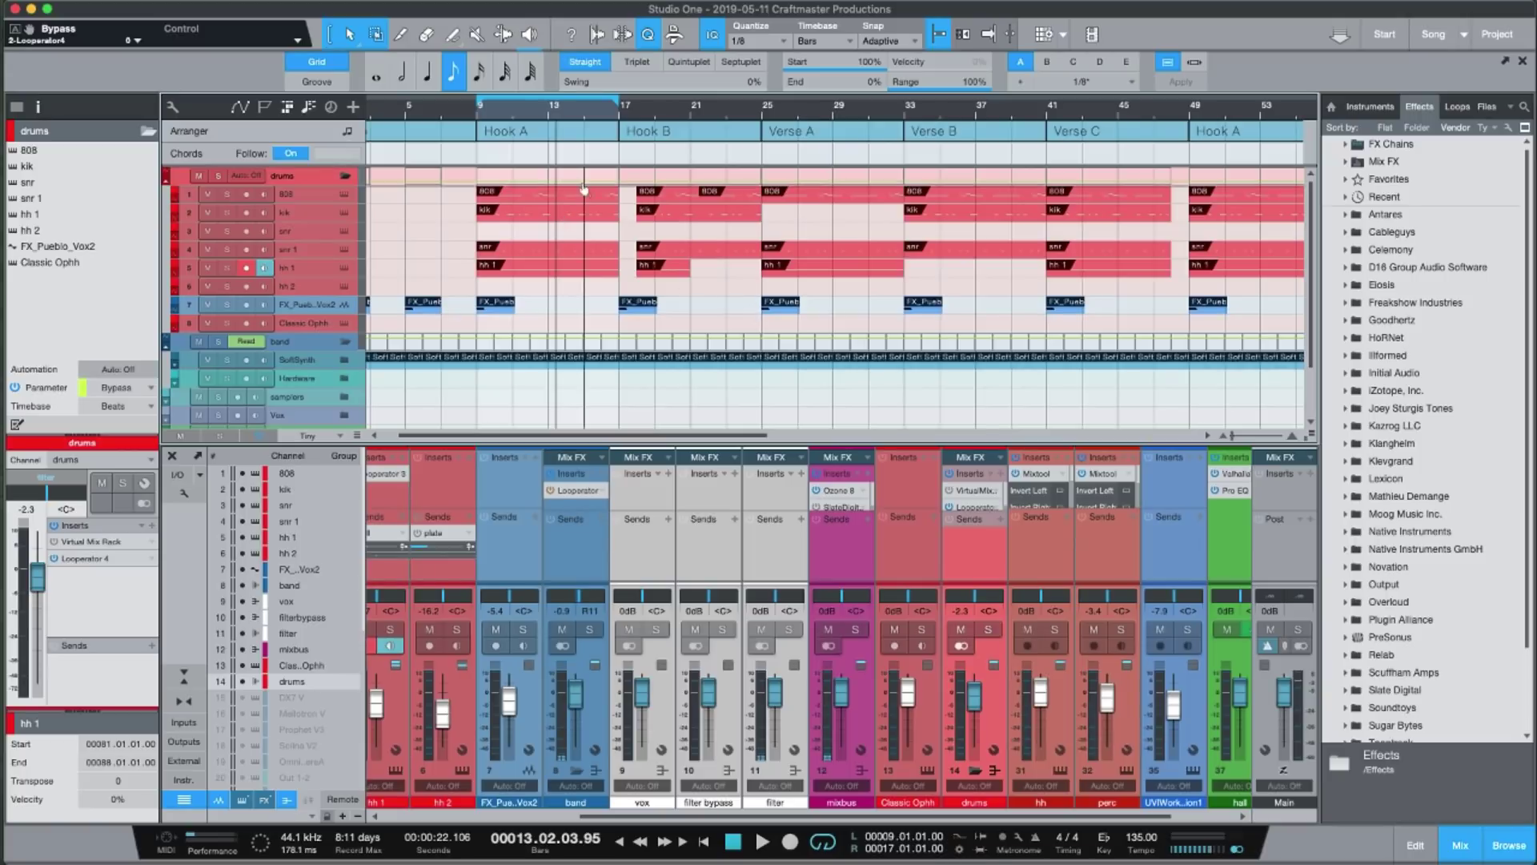
drag(584, 186, 580, 154)
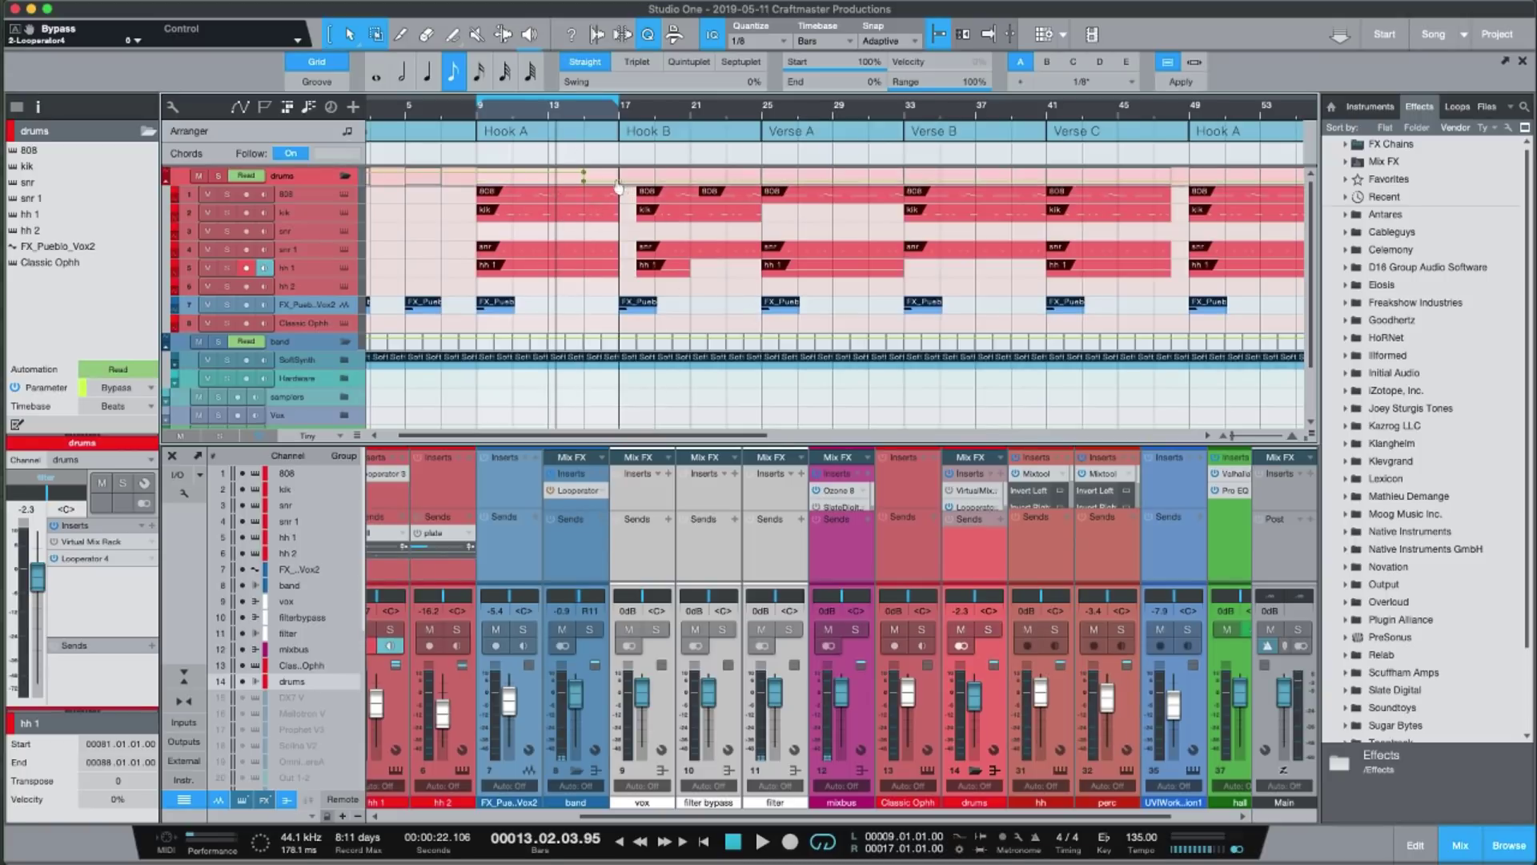
click(618, 172)
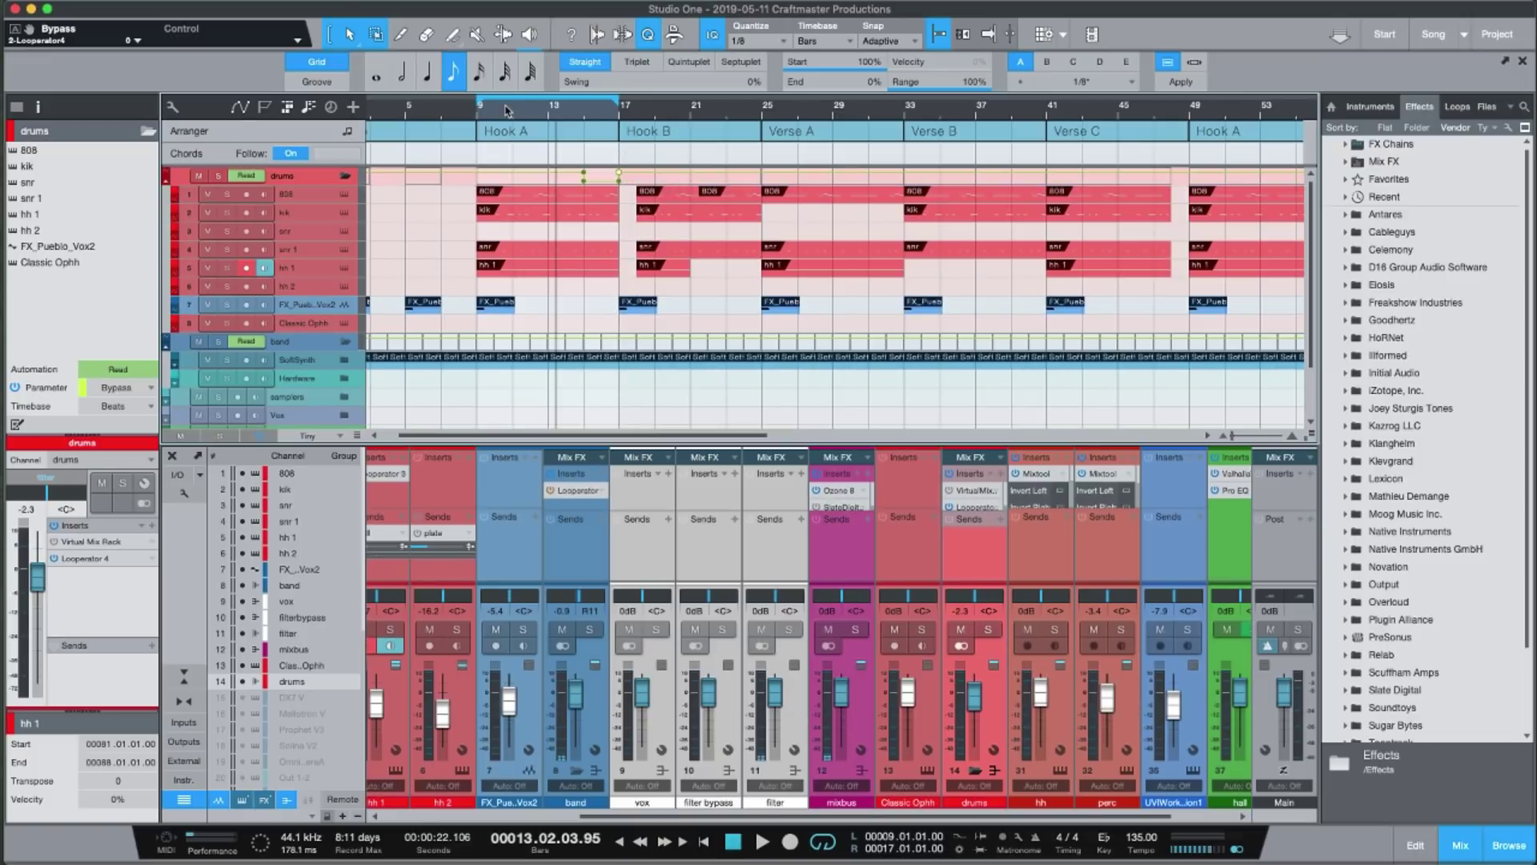
key(KP_1)
key(space)
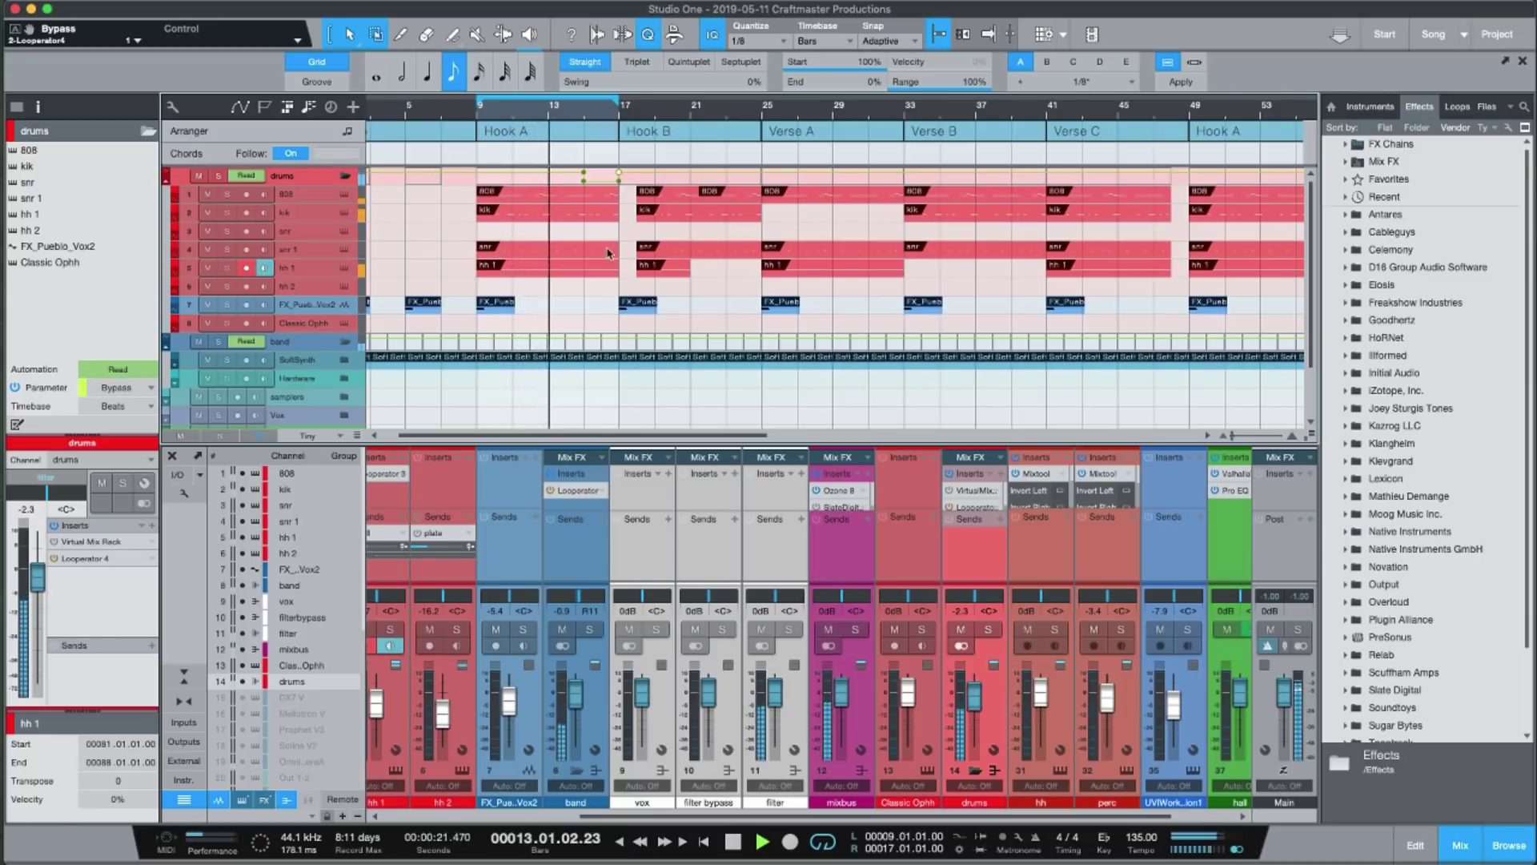
key(shift+e)
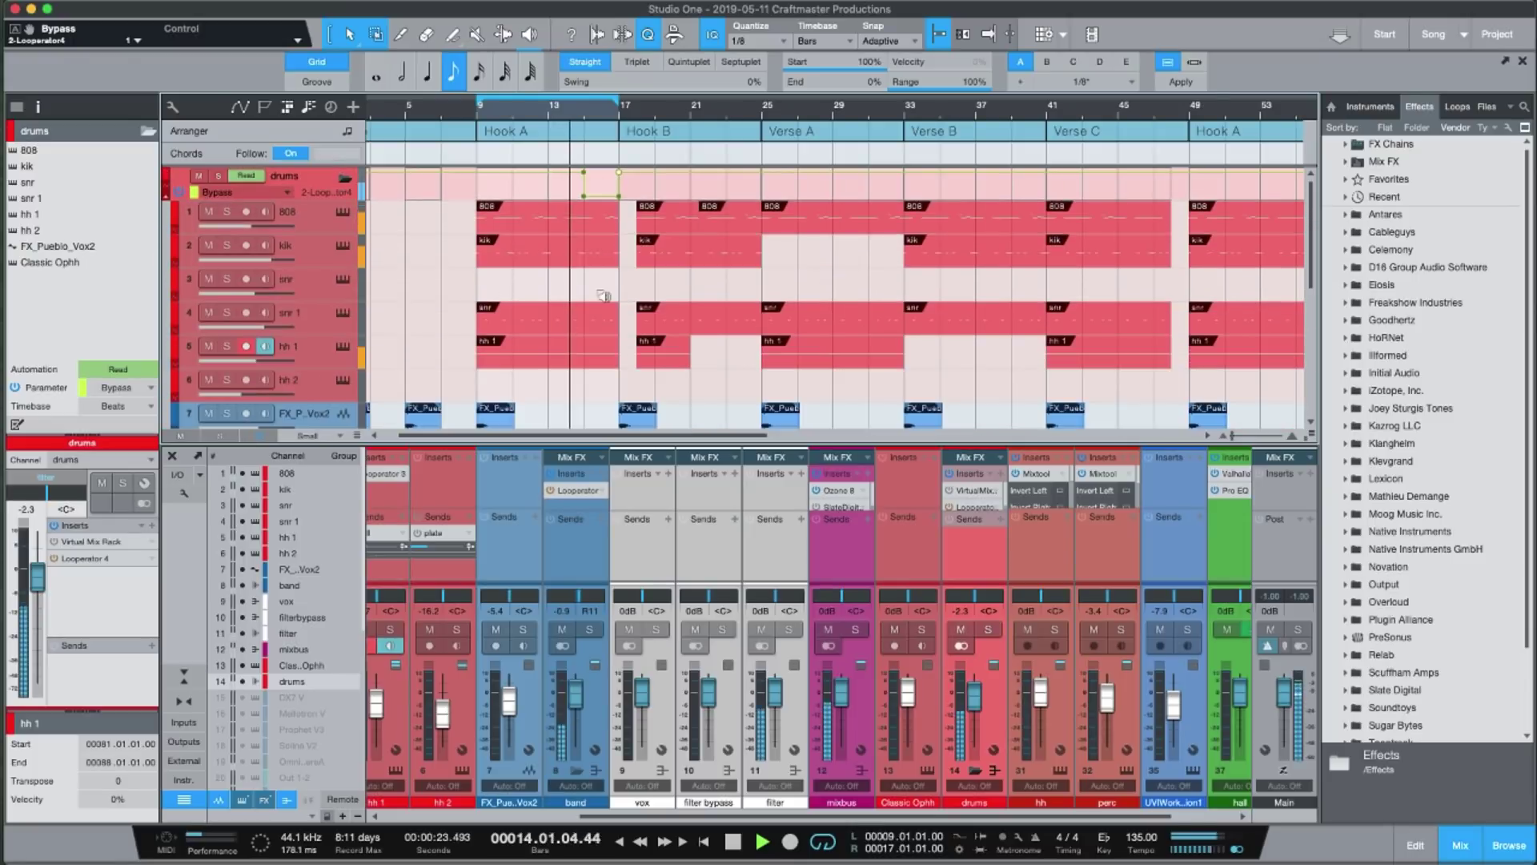
key(shift+w)
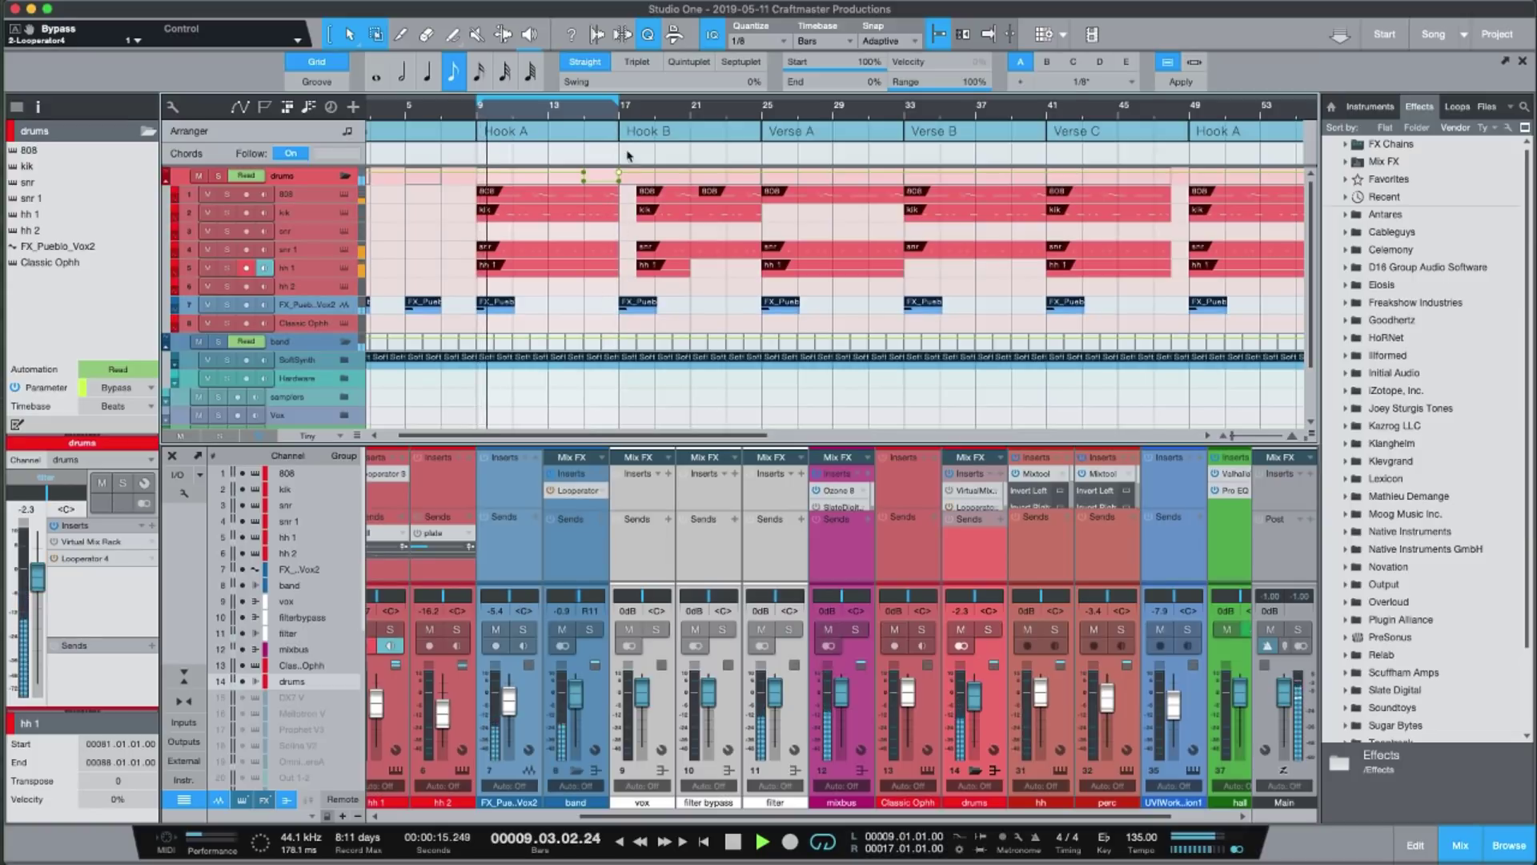
key(space)
- Extend the loop end to bar 43, add bypass points at bars 38 and 41, and replay from bar 9
drag(617, 102, 1081, 102)
click(1011, 172)
click(1045, 177)
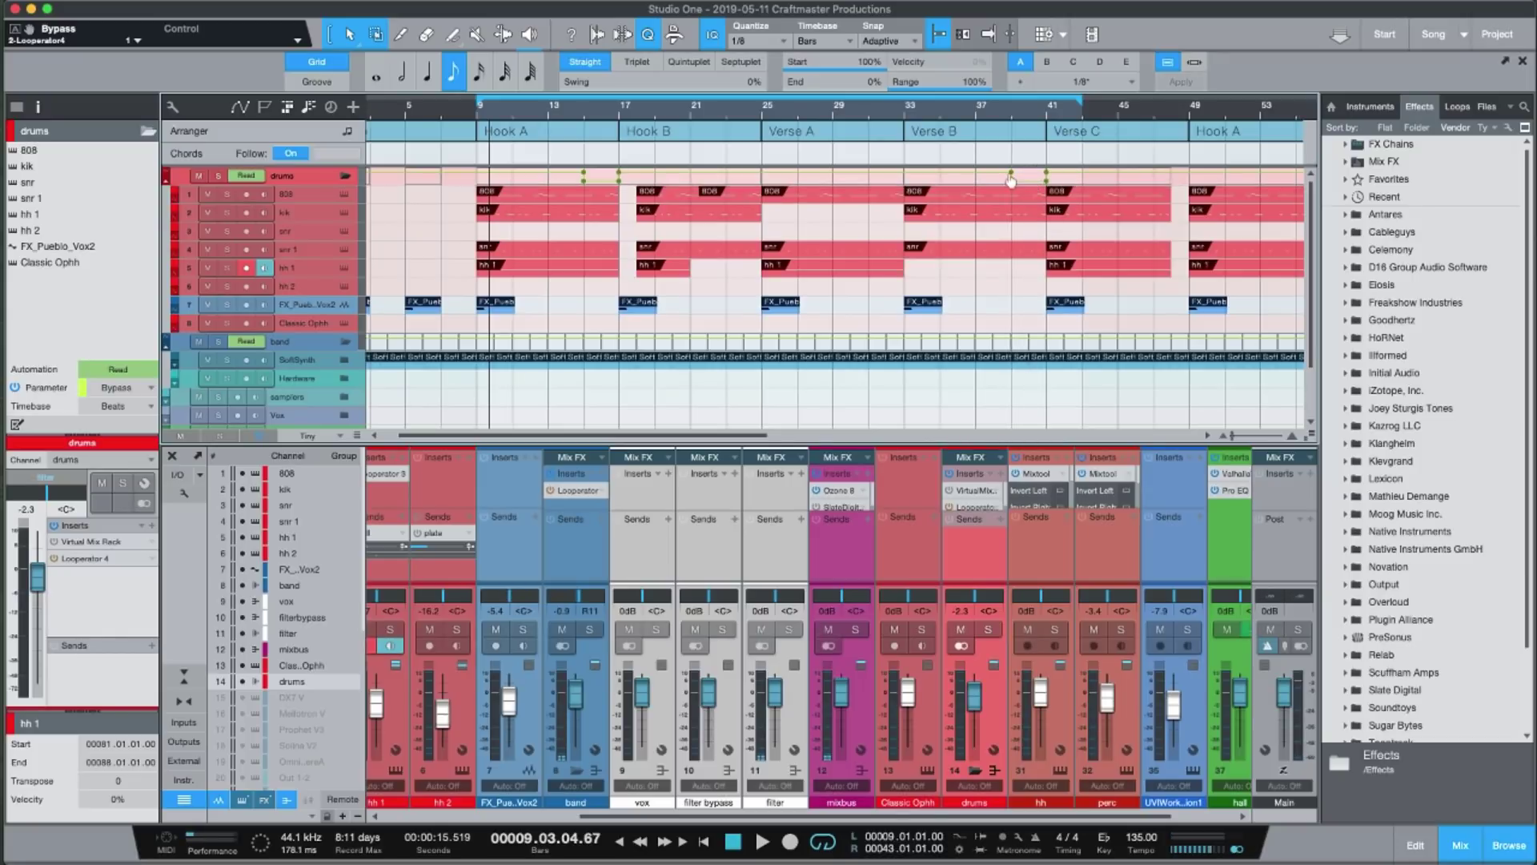
click(478, 120)
key(space)
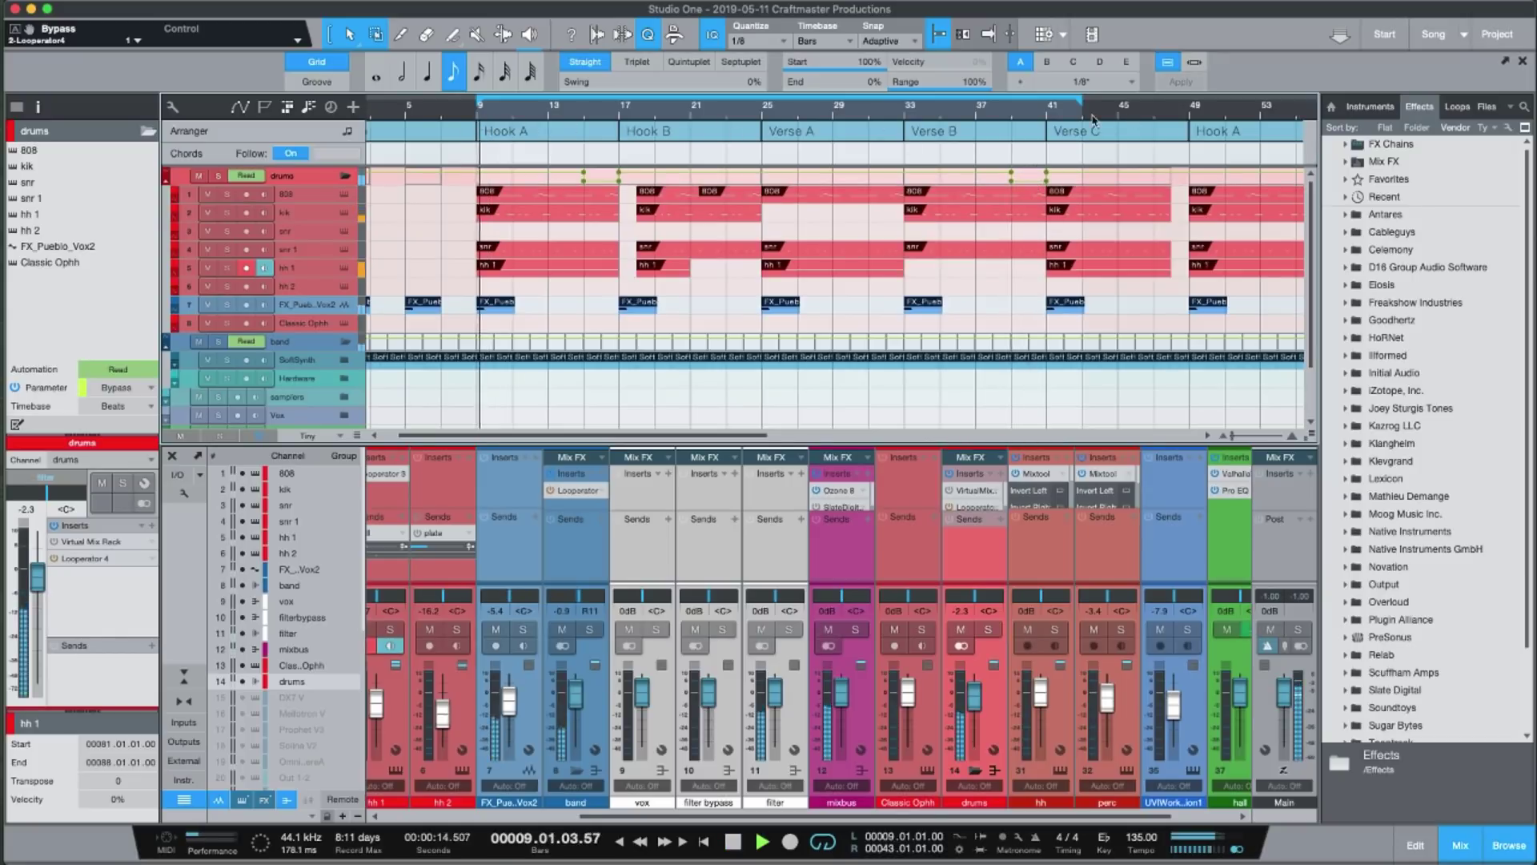
key(w)
key(w)
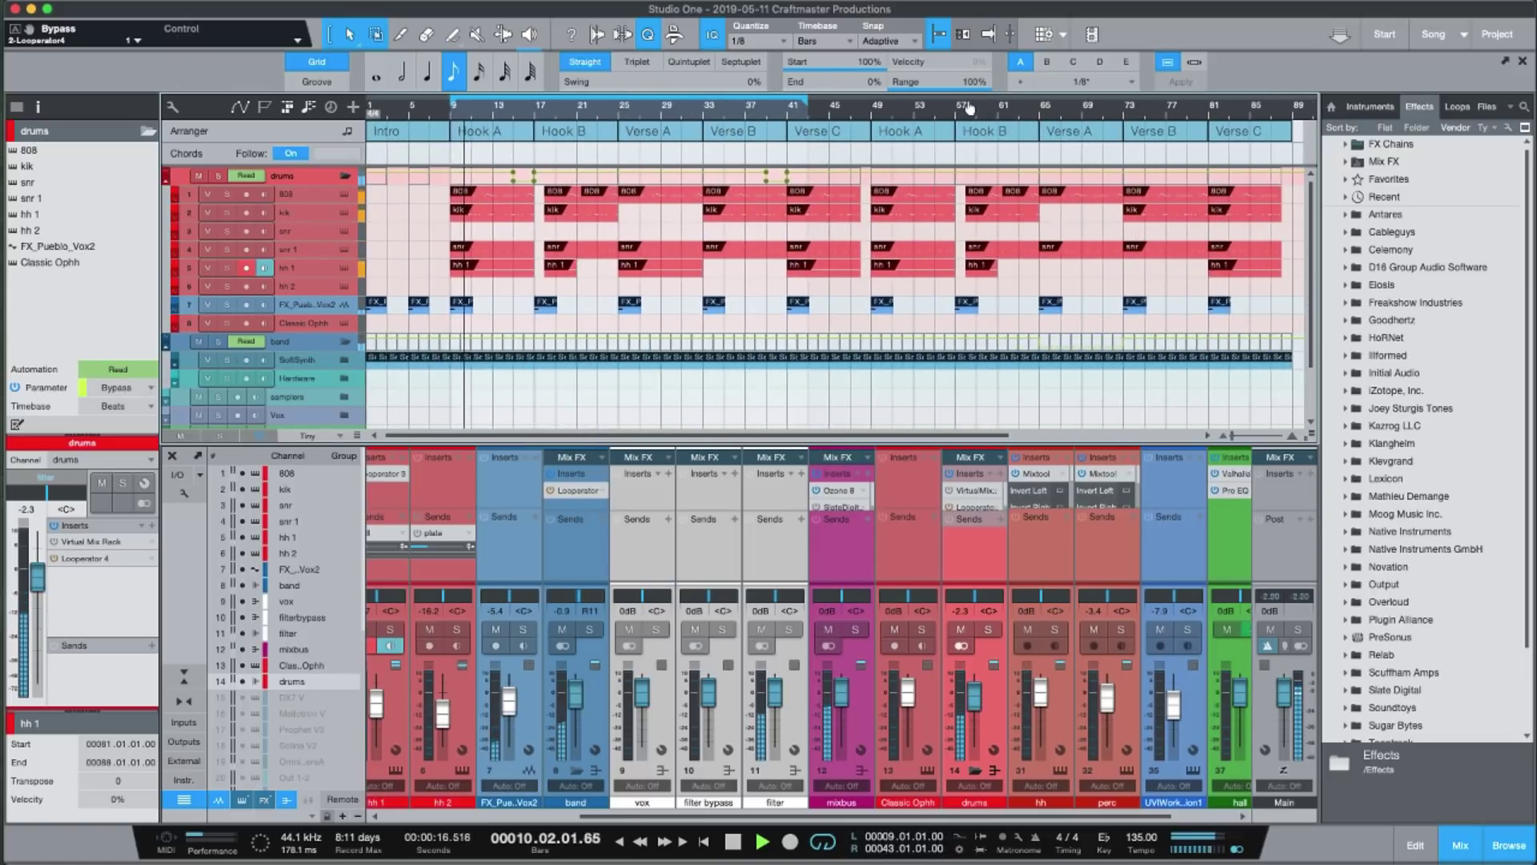
- Extend the loop to run from bar 9 to bar 89 and select the FX_Pueblo_Vox2 track
drag(813, 107, 1291, 107)
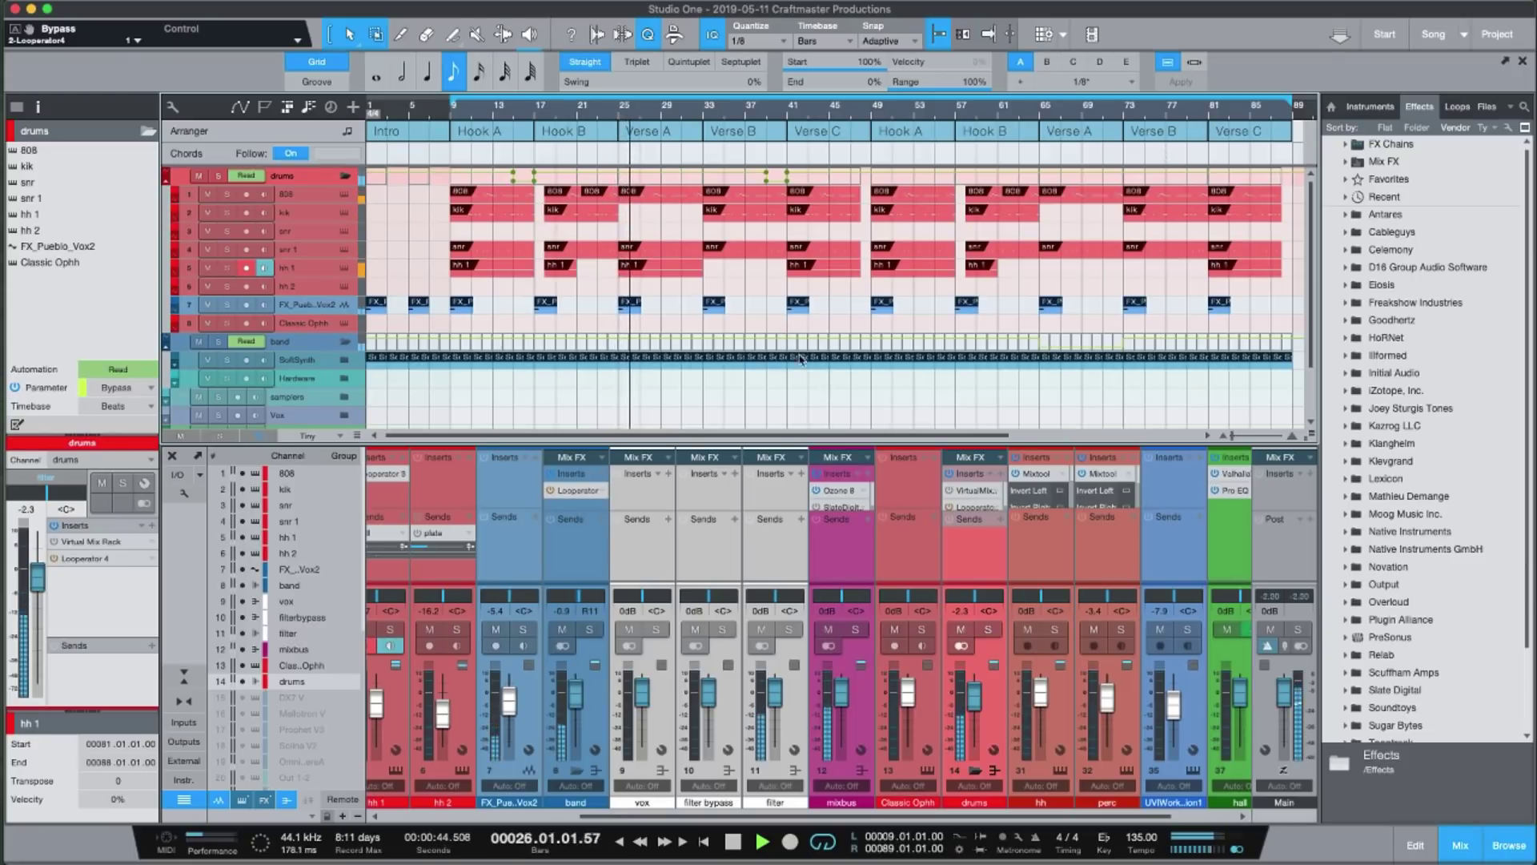
click(297, 312)
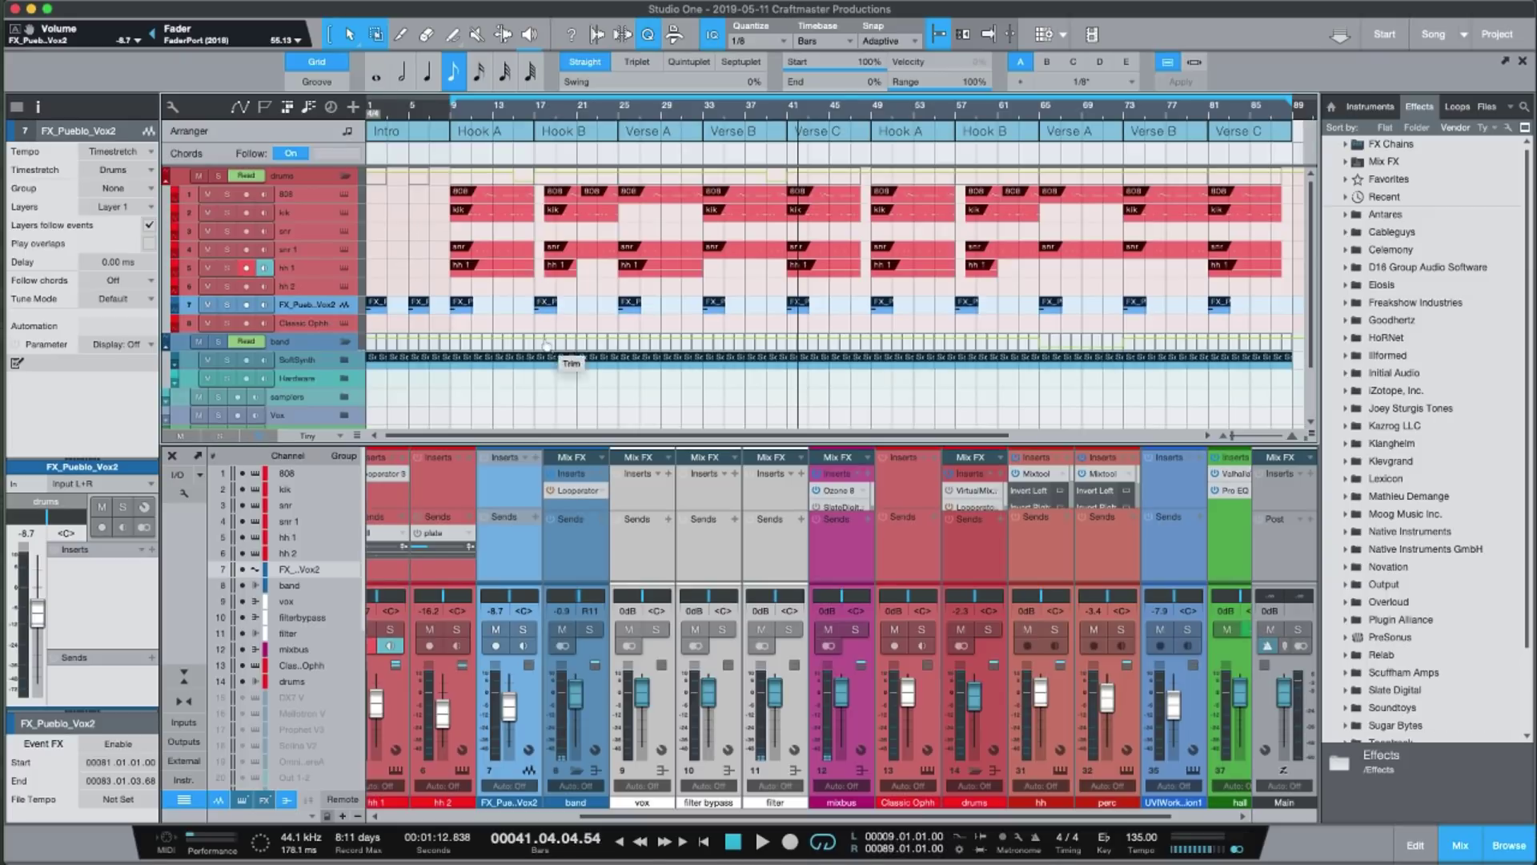
- Show the tracks' automation lanes and start playback from bar 25
scroll(554, 349, up, 2)
scroll(552, 344, up, 5)
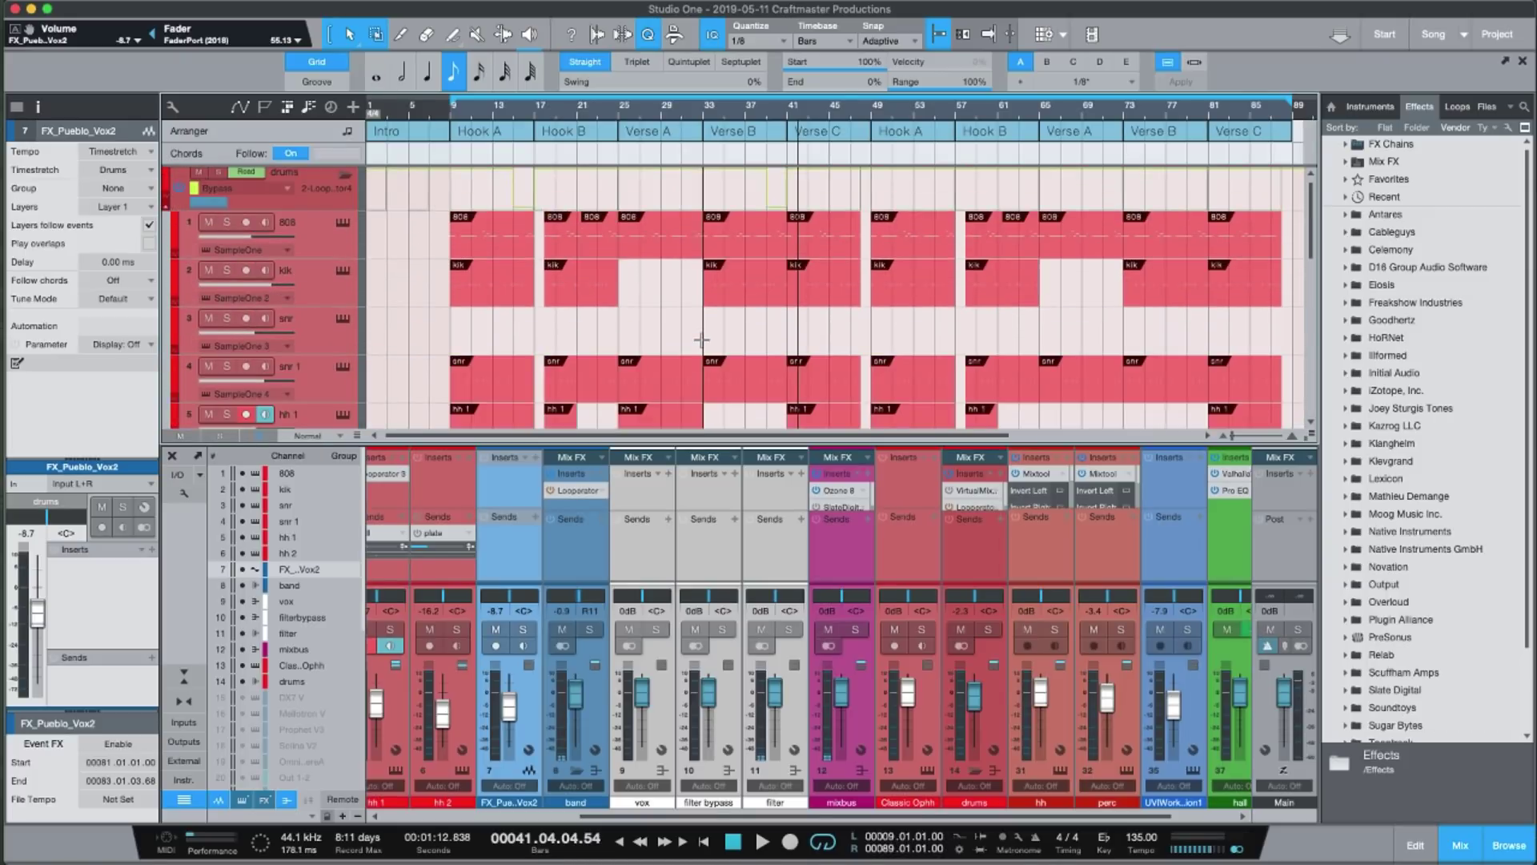
scroll(569, 369, down, 5)
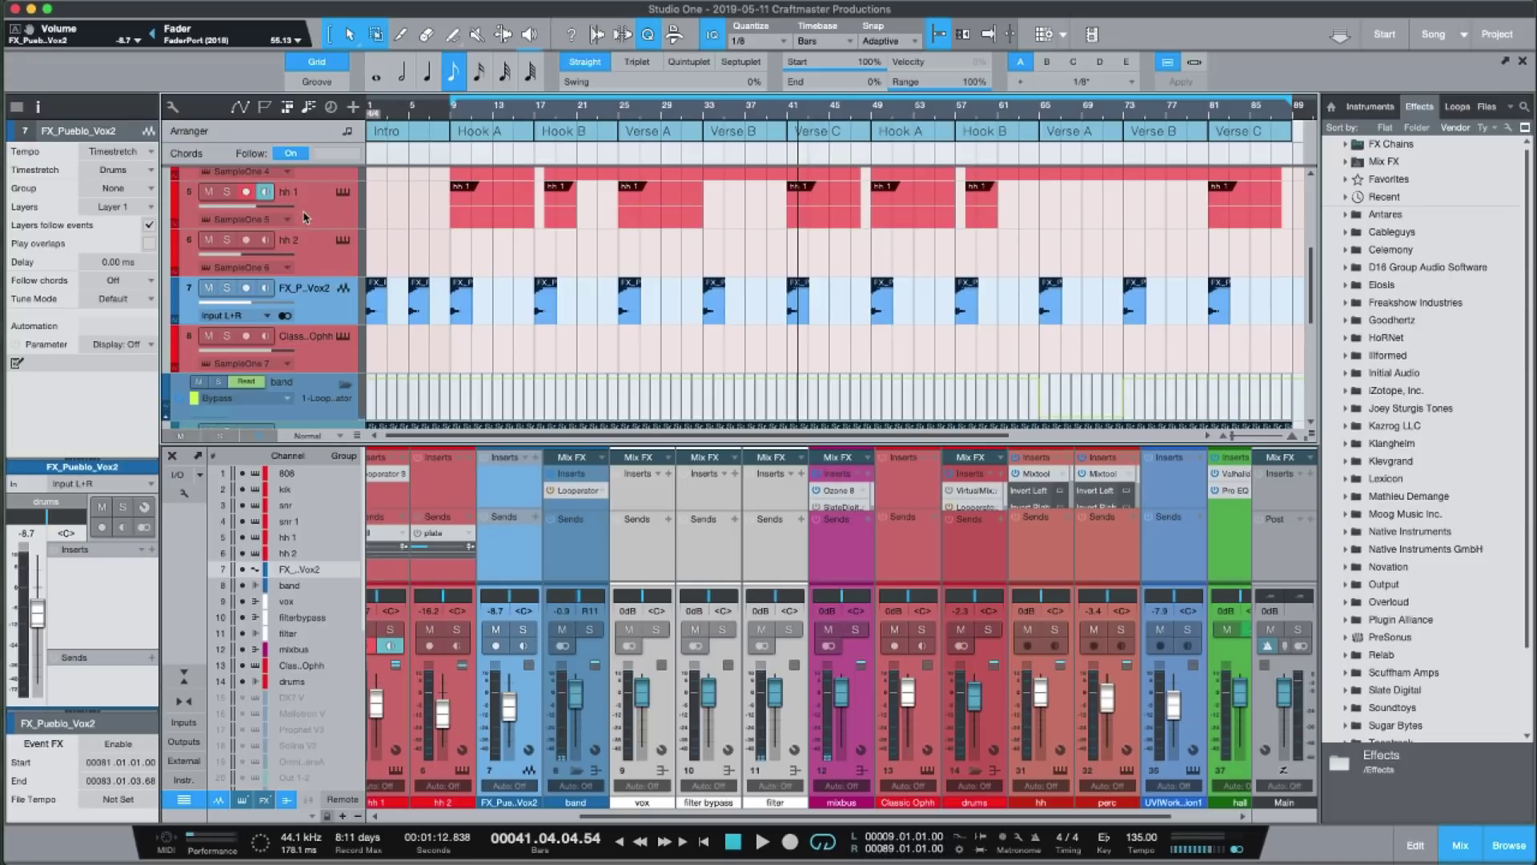
key(a)
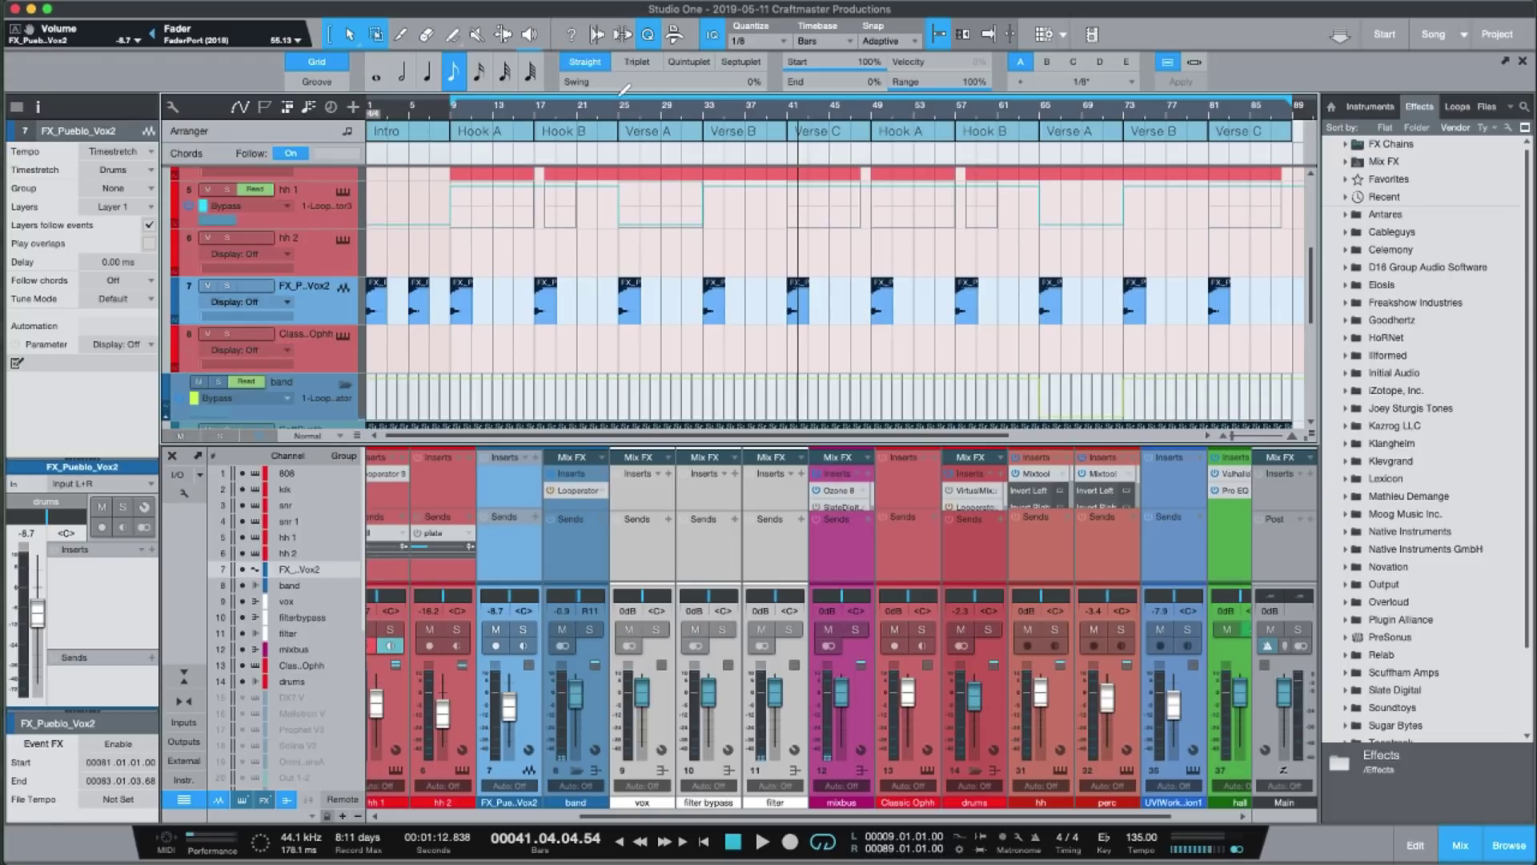
click(617, 109)
key(space)
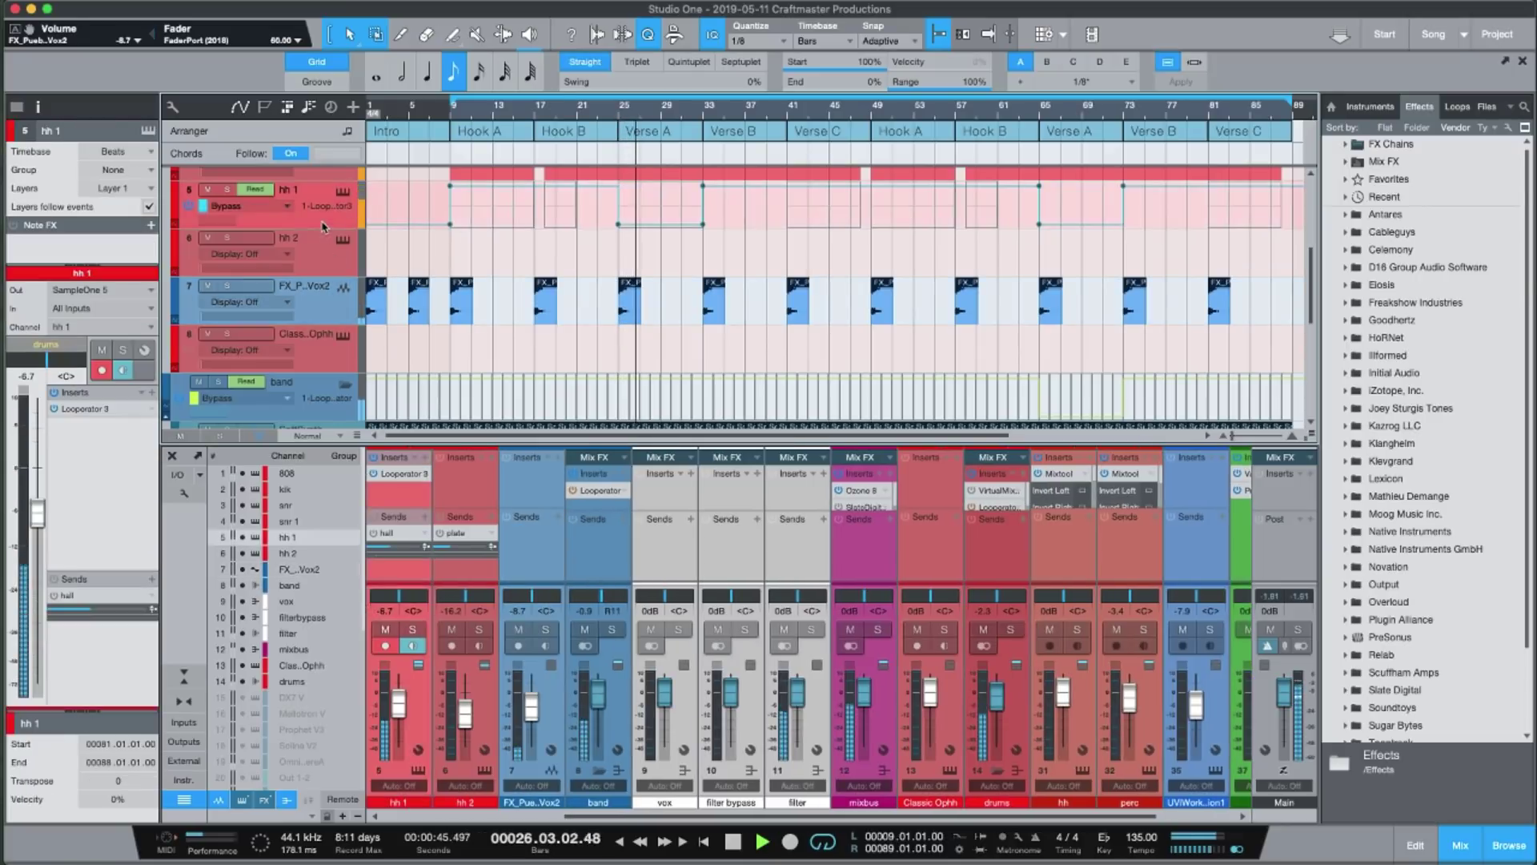
- Select hh 1 and open its Looperator to view the Deconstruction pattern
key(Up)
key(Up)
double_click(126, 411)
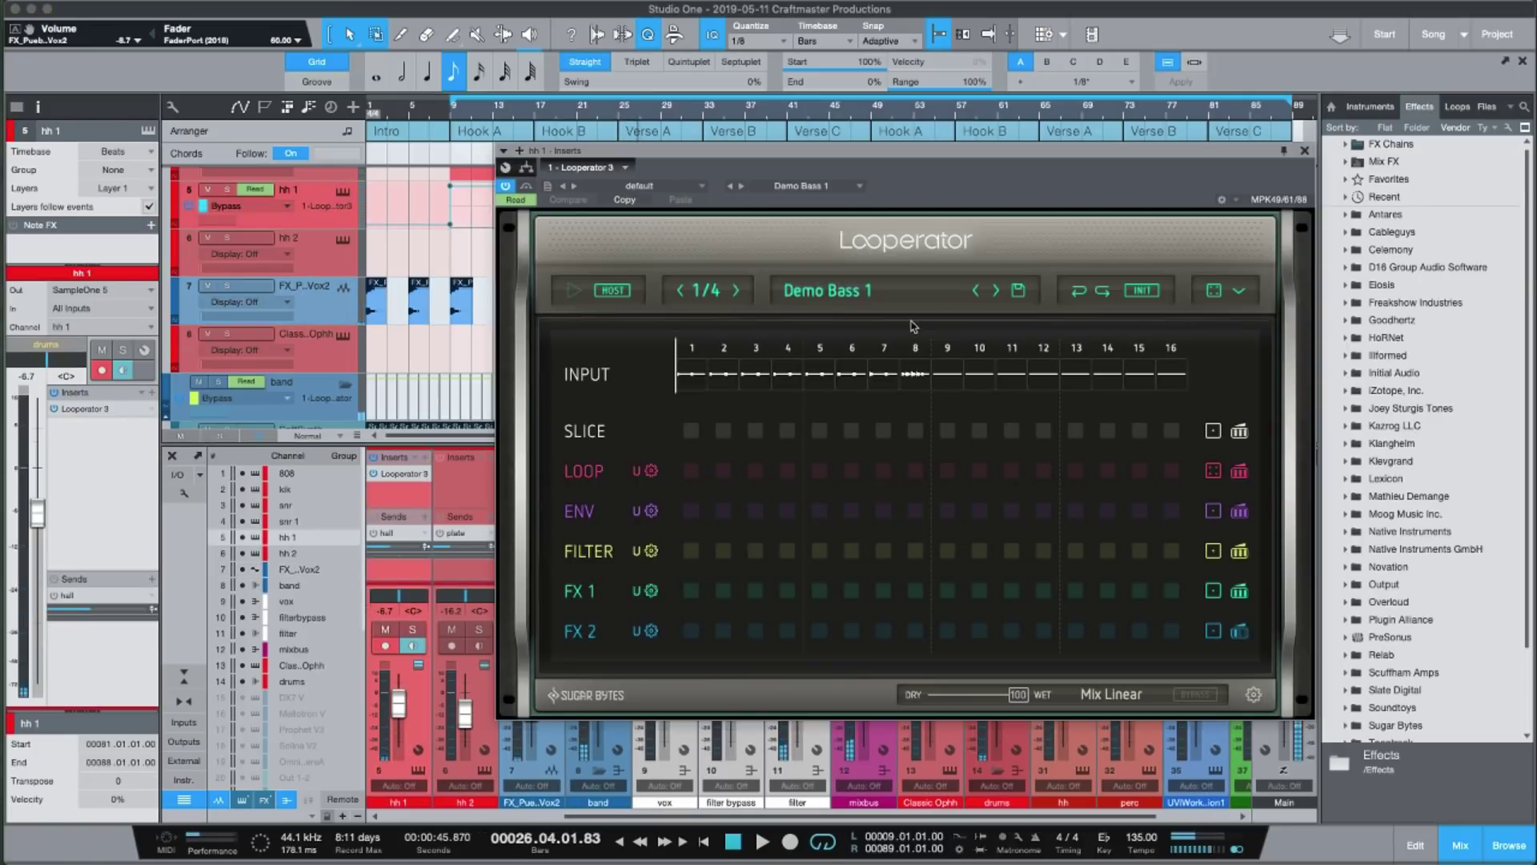
drag(860, 149, 706, 305)
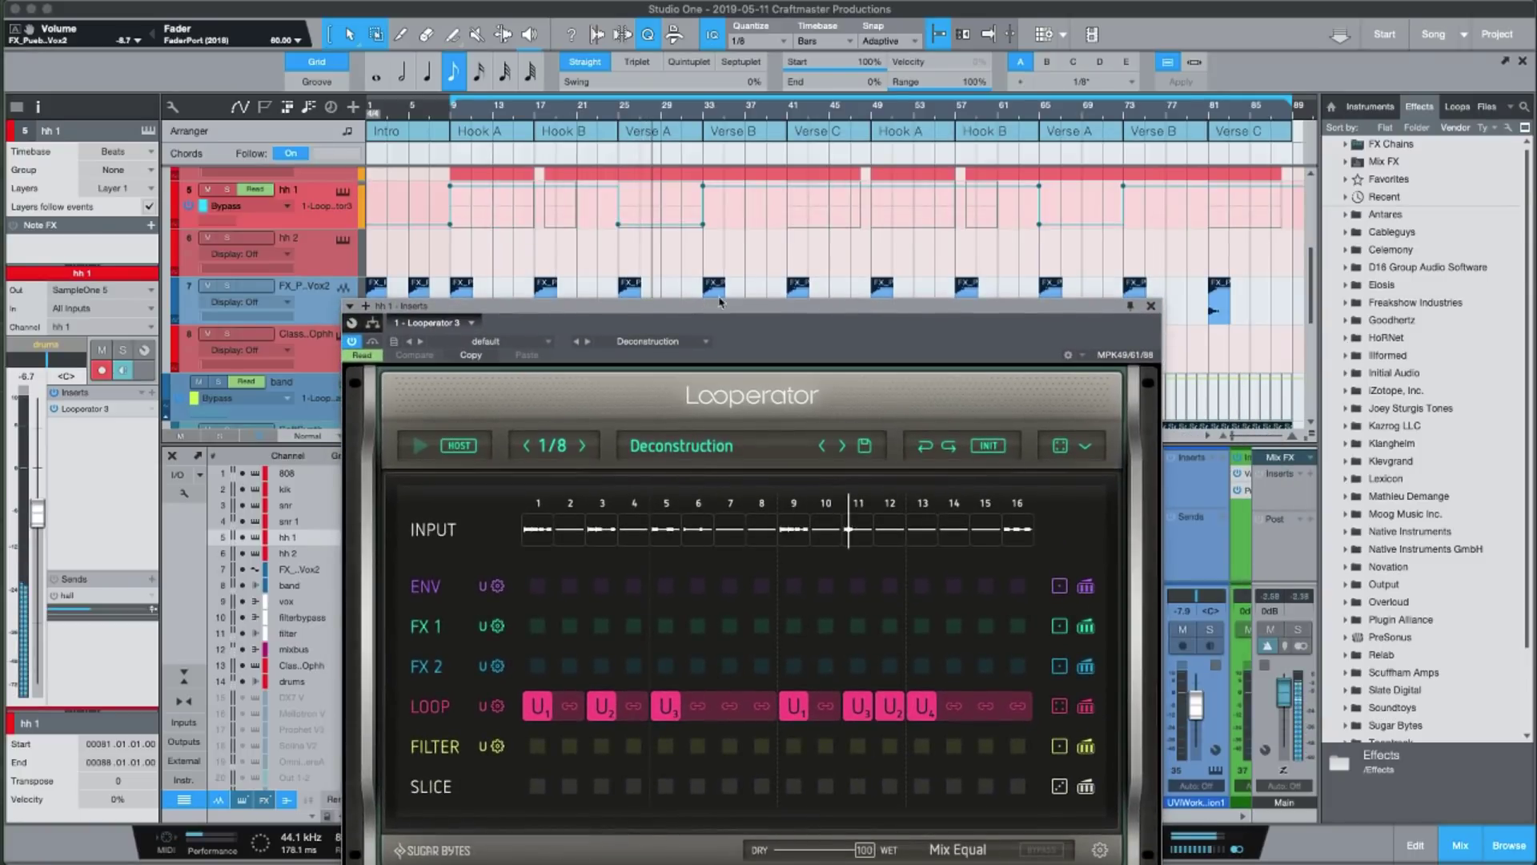
click(1151, 305)
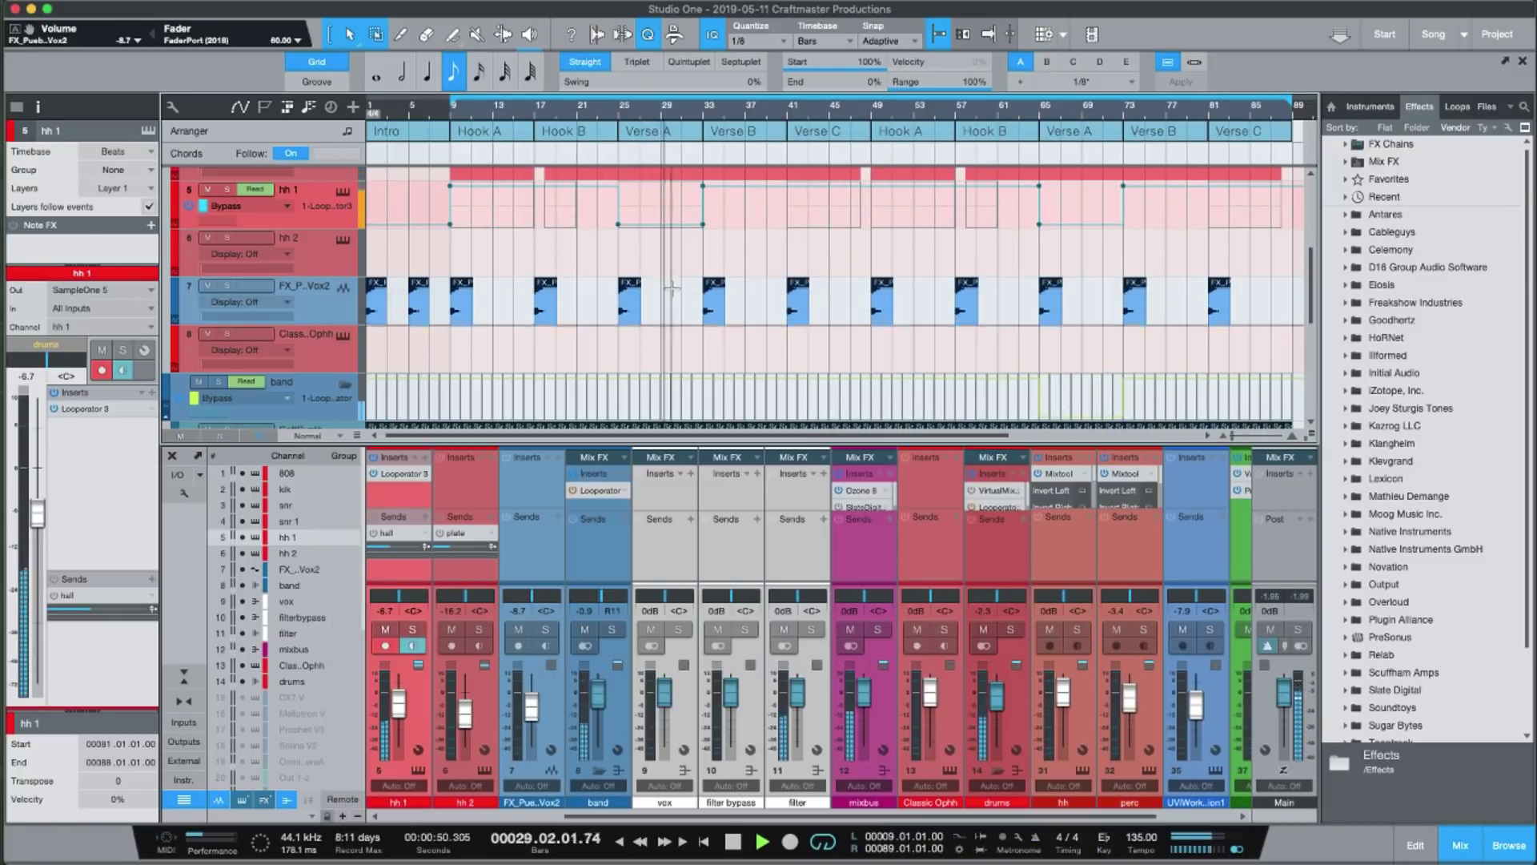
scroll(679, 296, up, 2)
scroll(681, 298, down, 4)
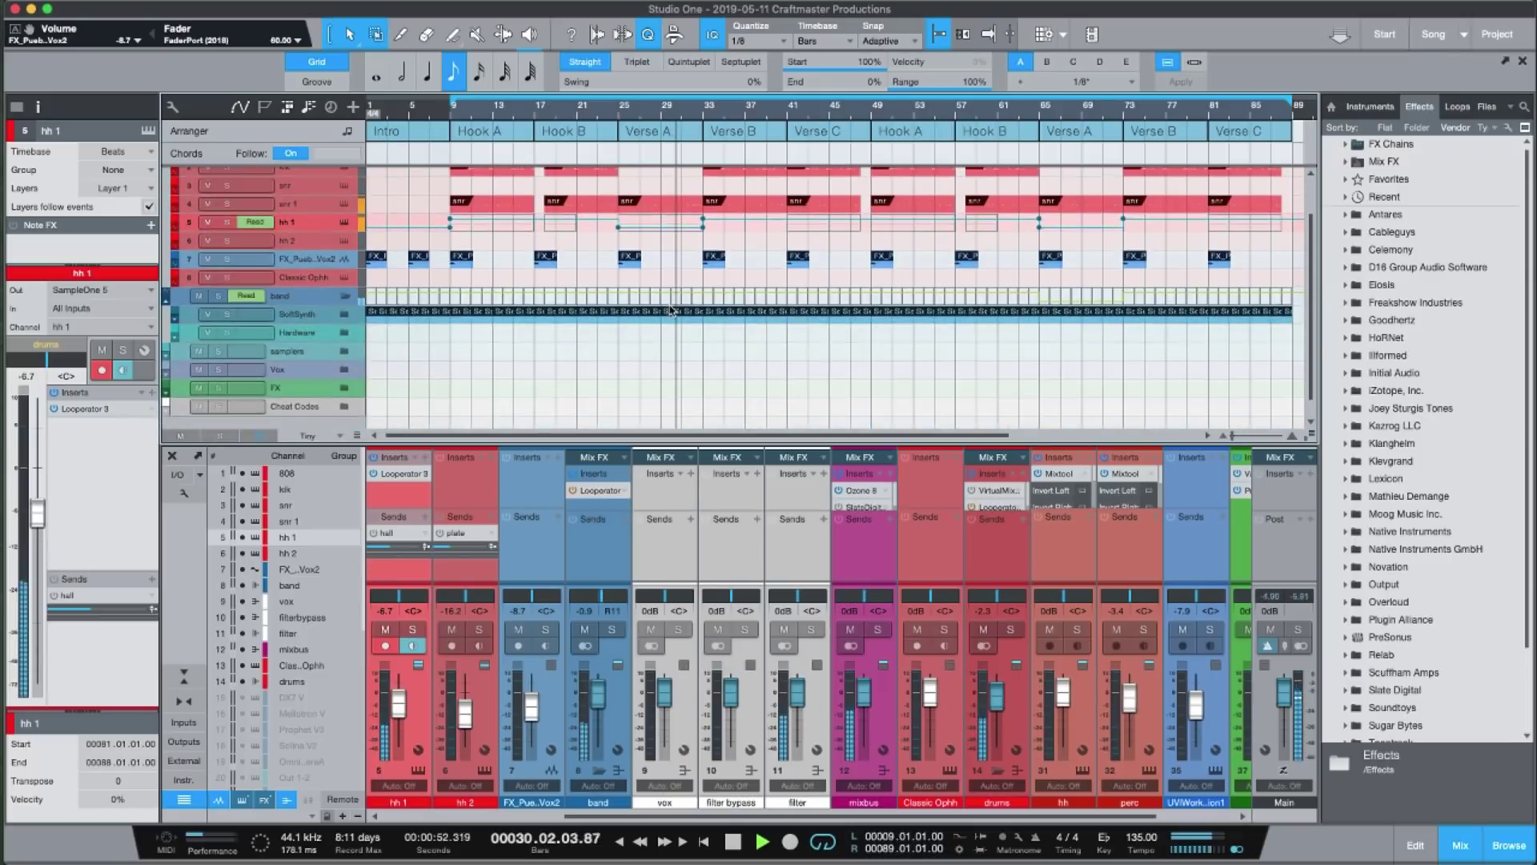
key(space)
click(511, 114)
key(space)
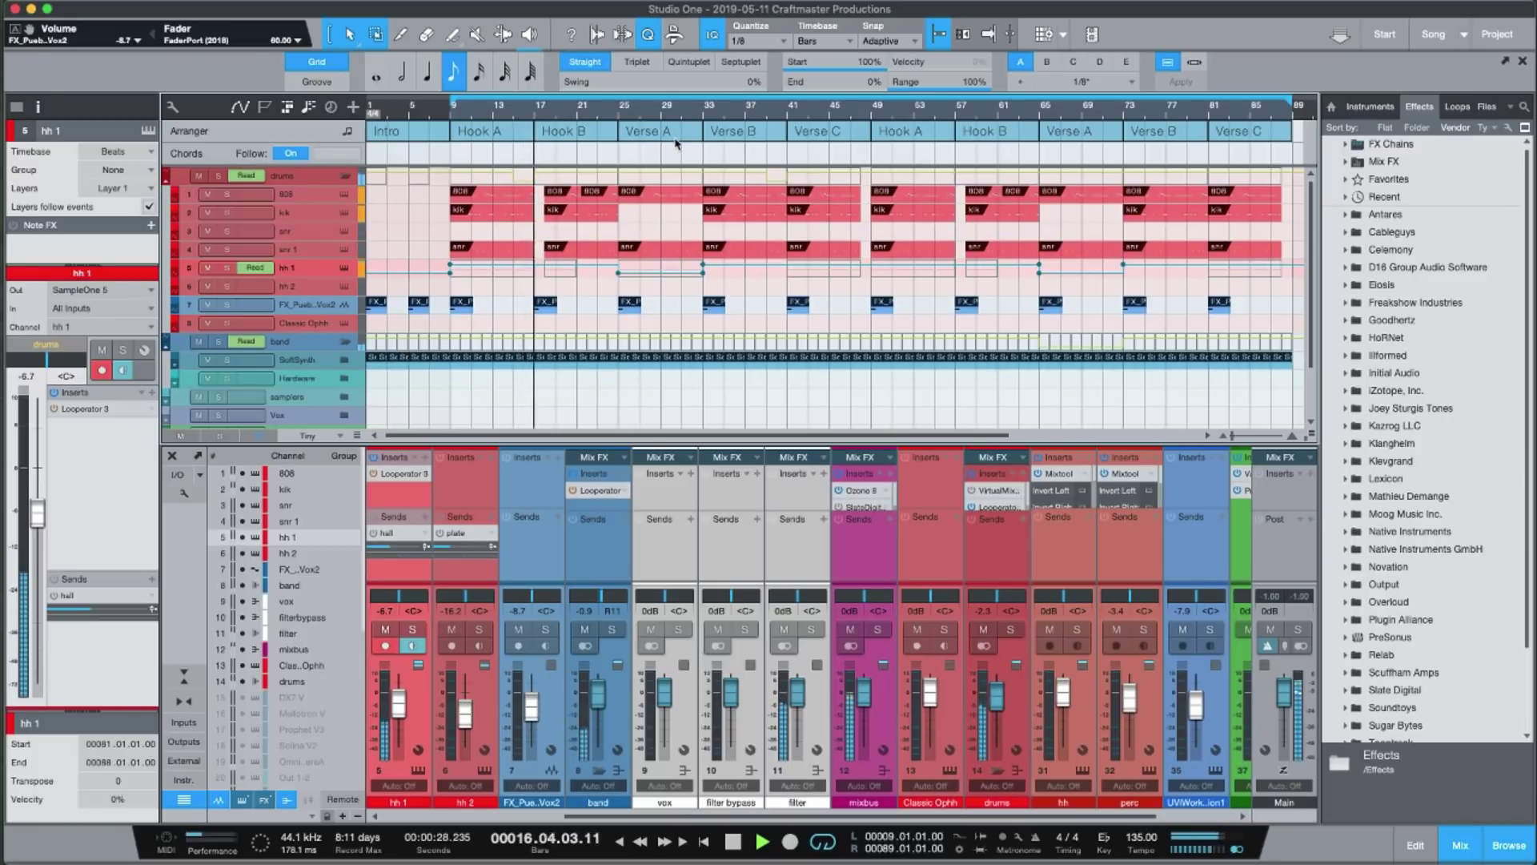
key(space)
click(614, 112)
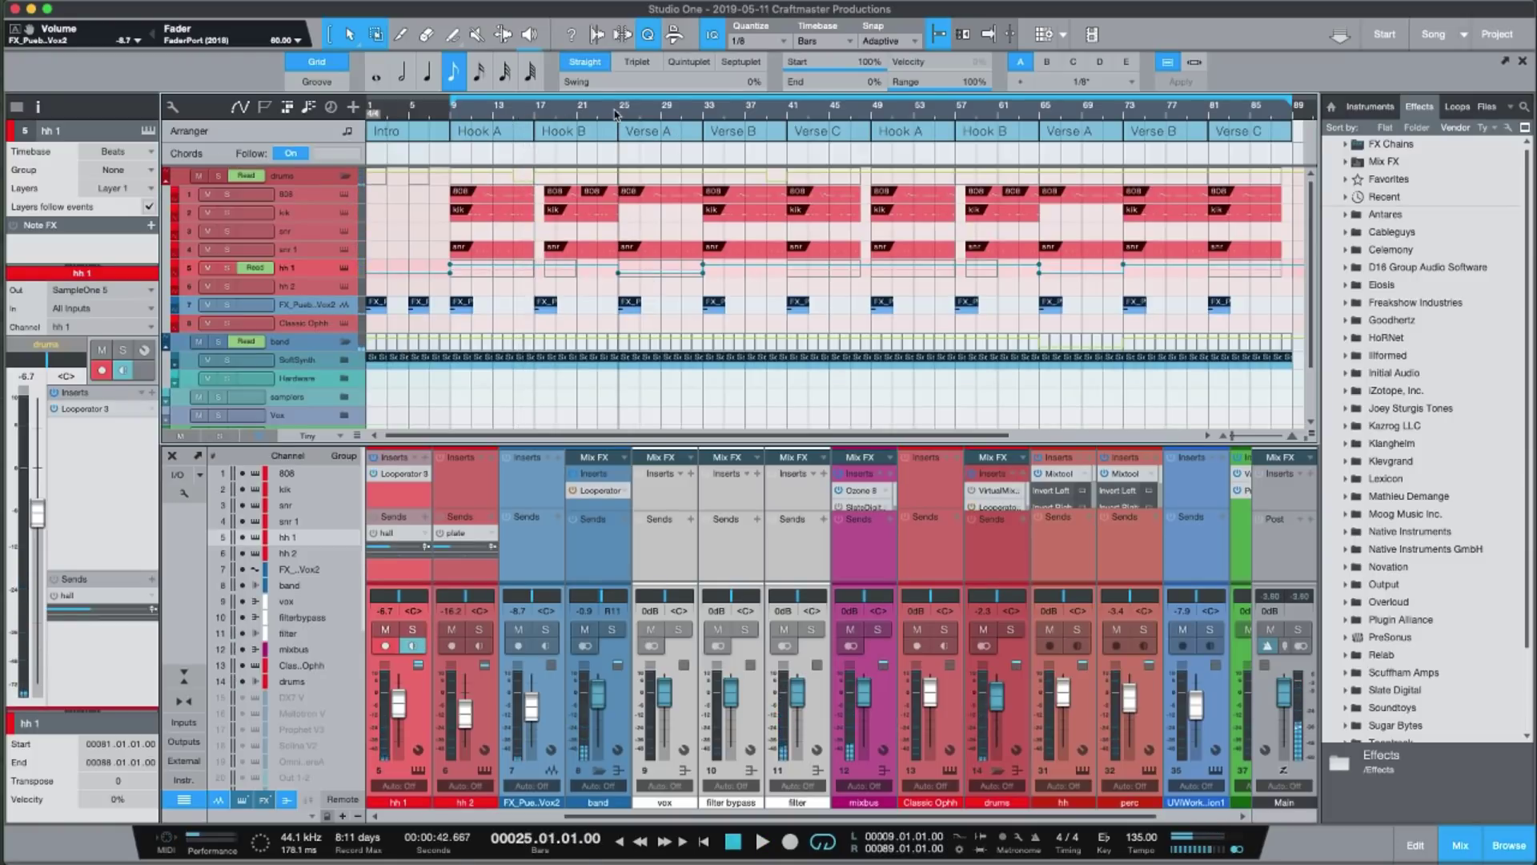
key(space)
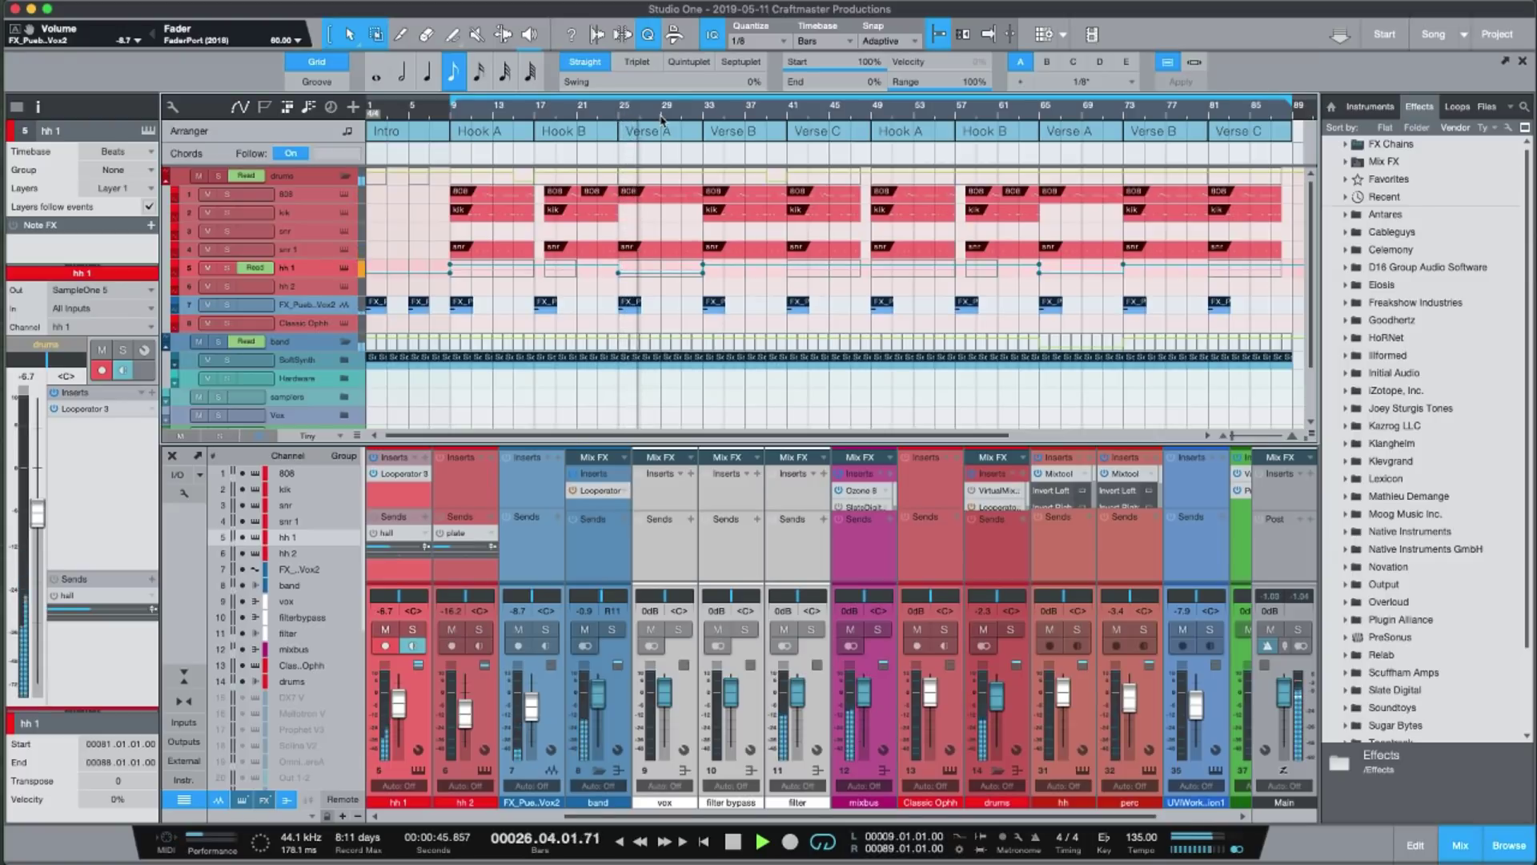
key(space)
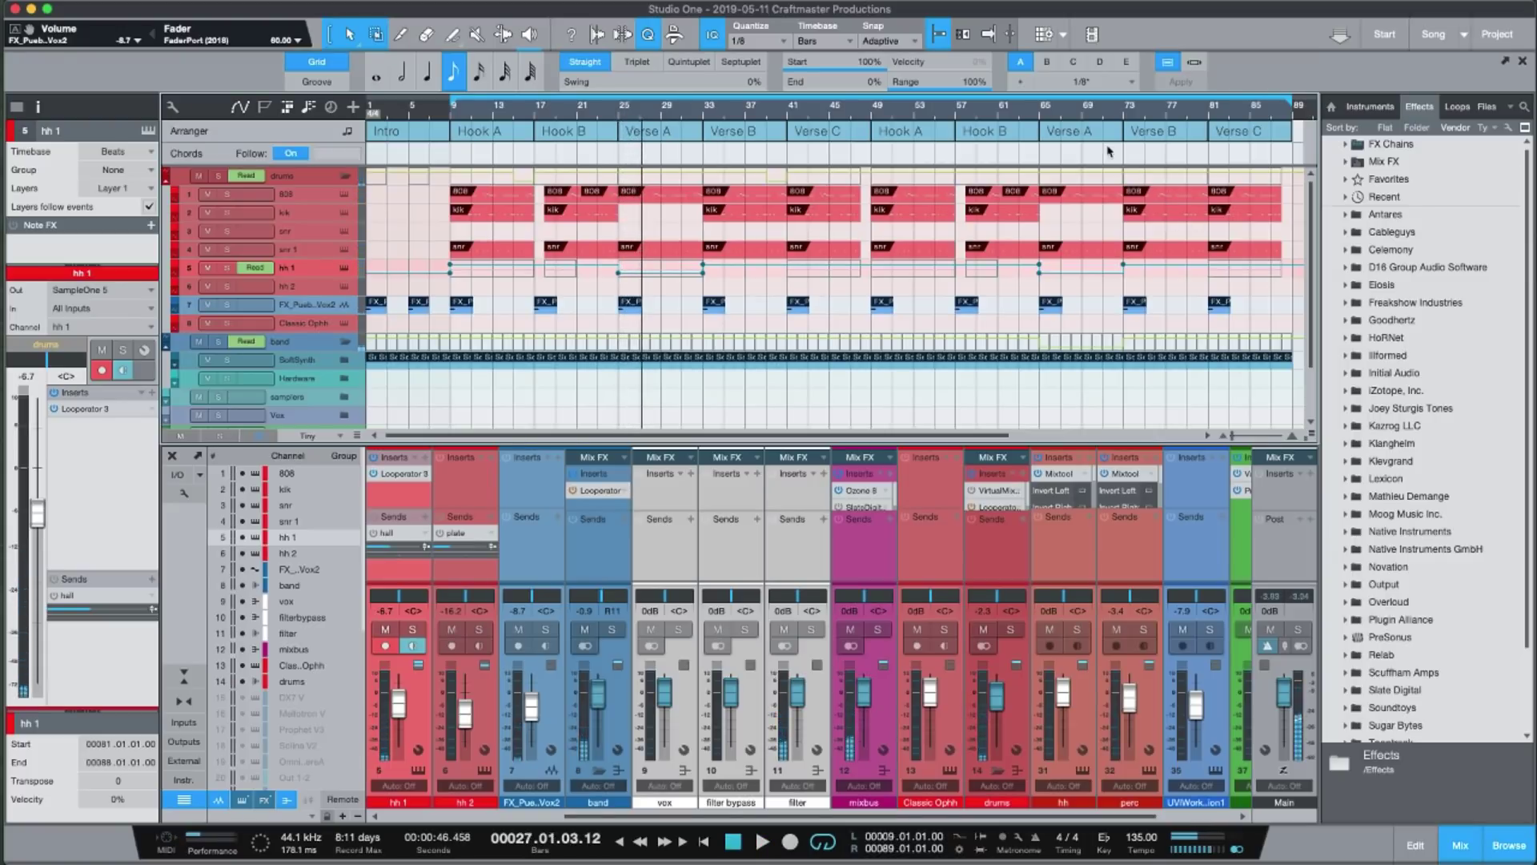
click(1038, 110)
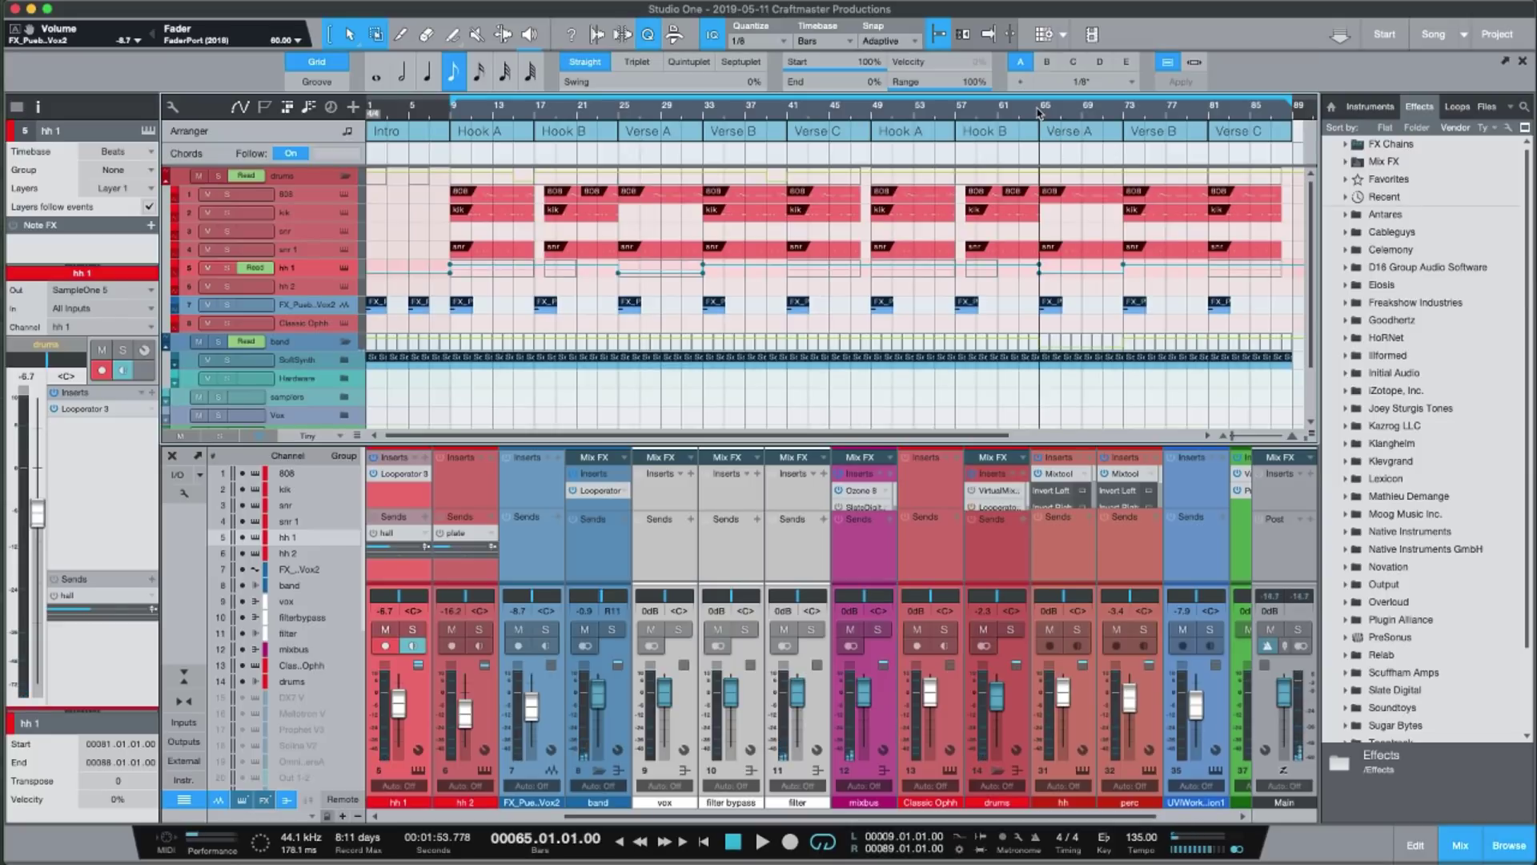
key(space)
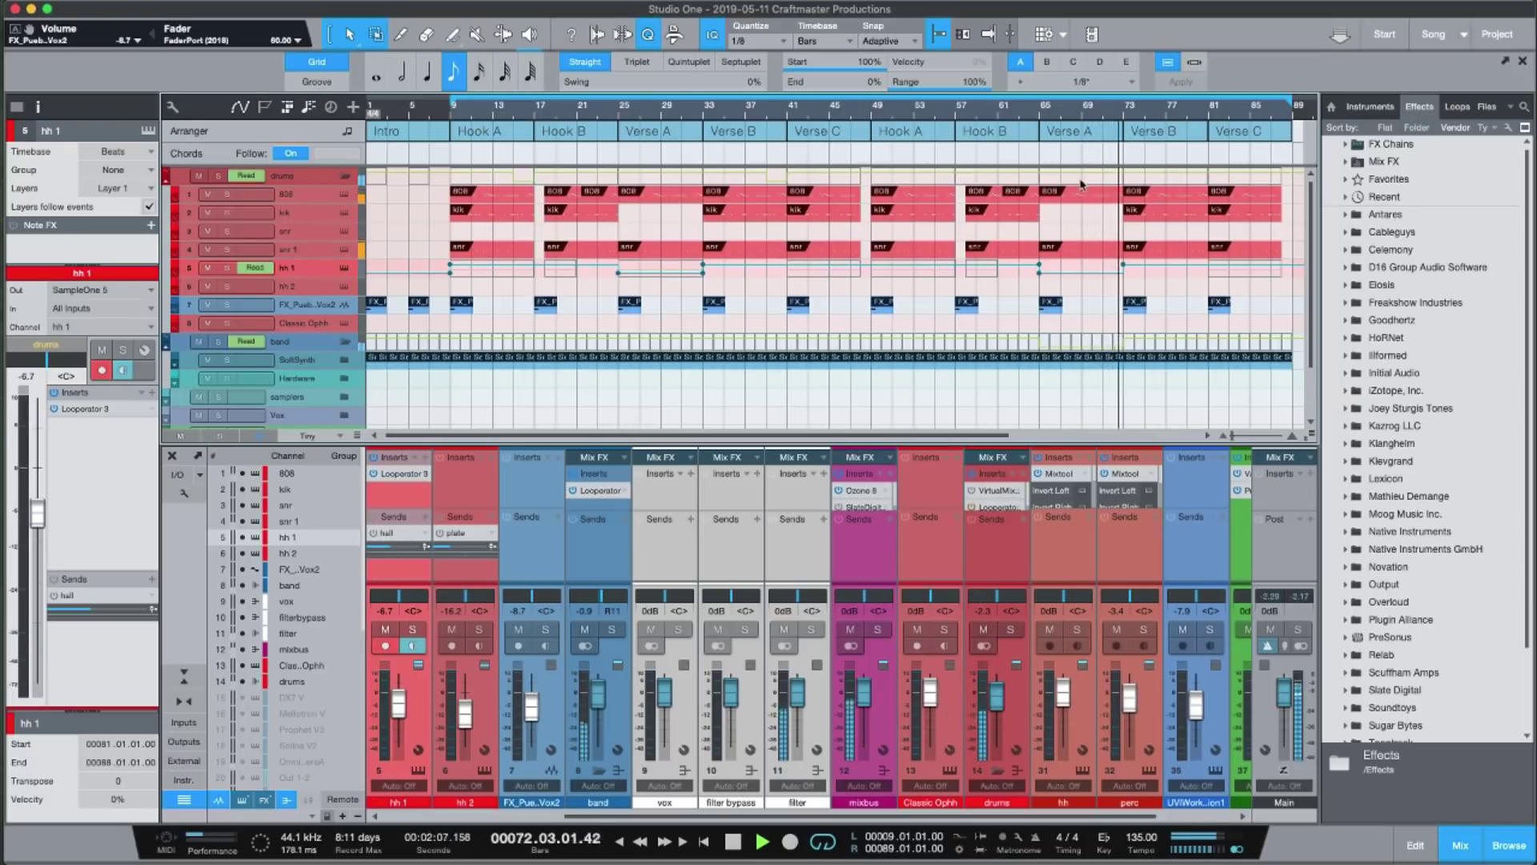
key(space)
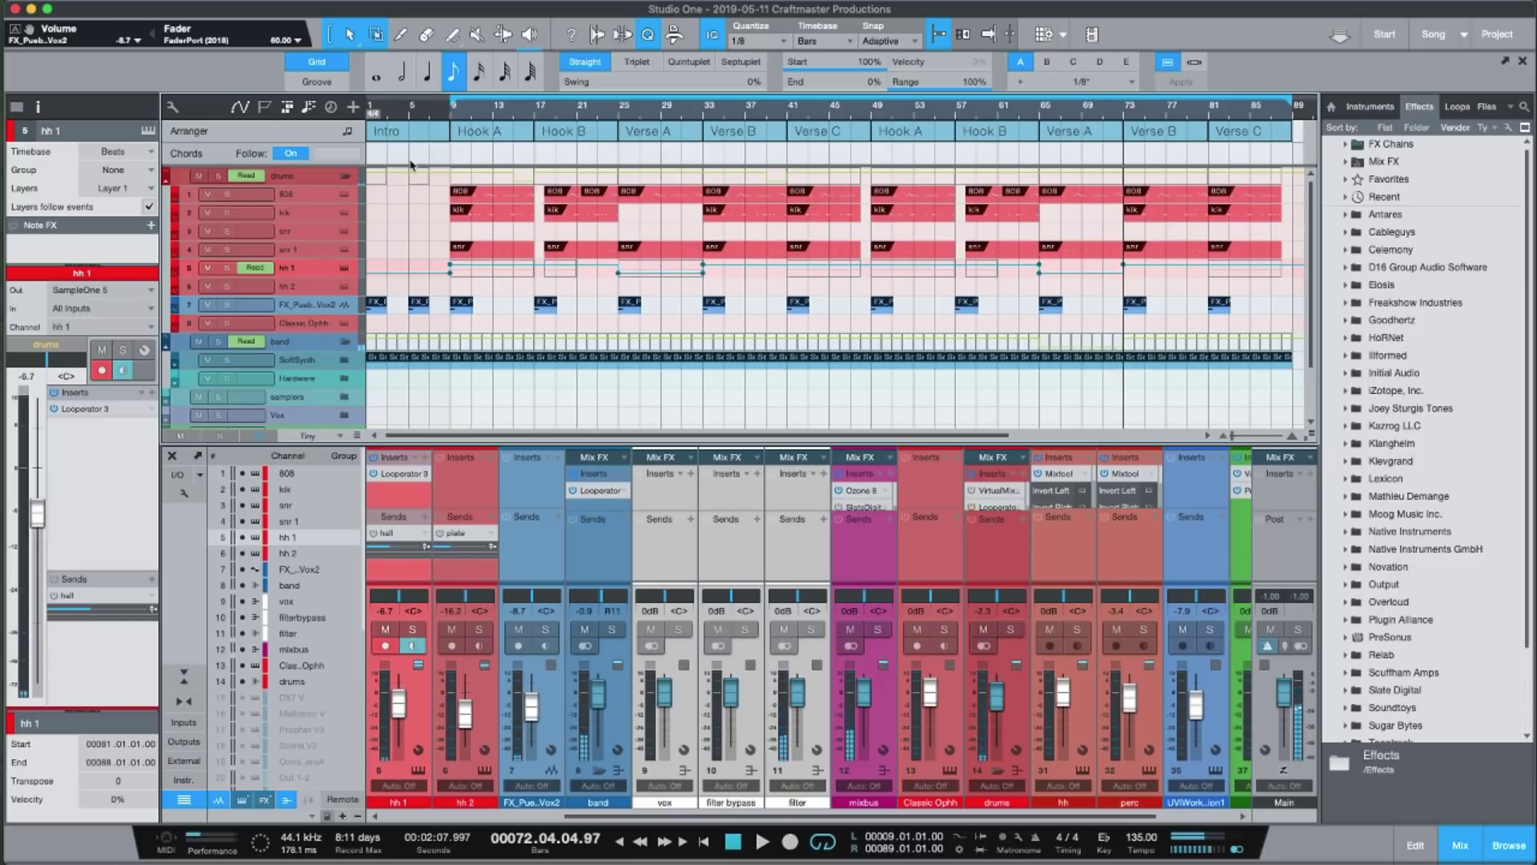